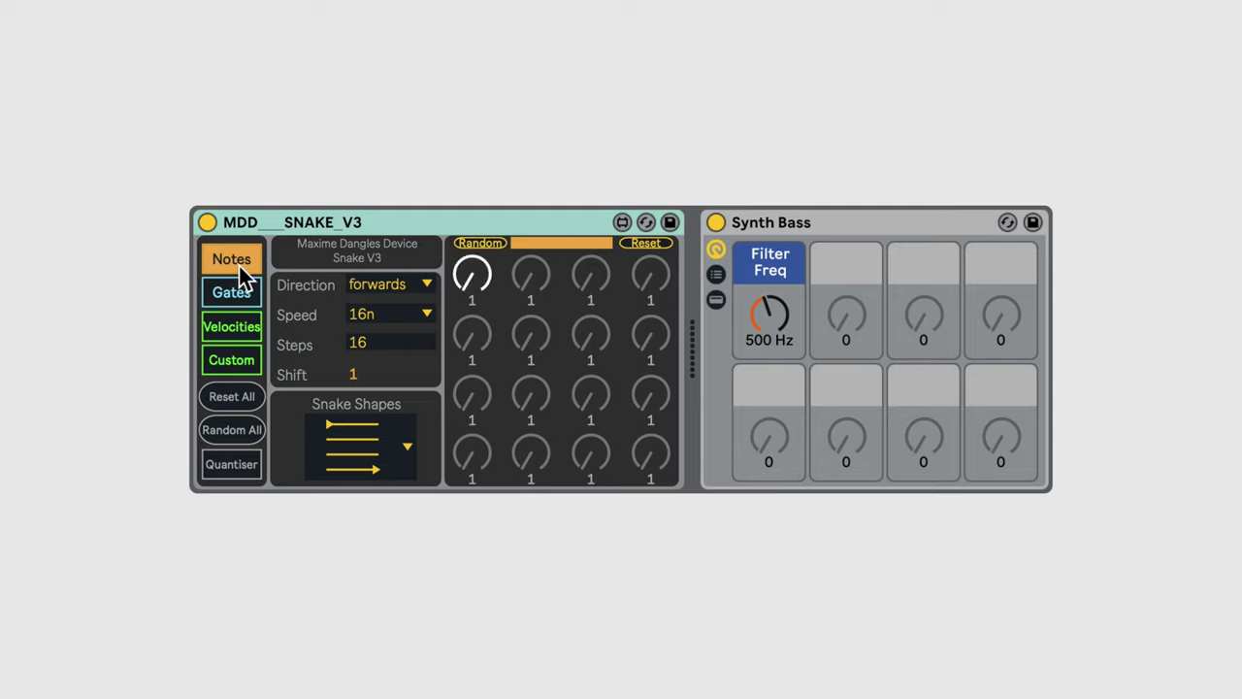
- Preview the Snake's Gates and Velocities pages, ending on the Custom page
{"action": "left_click", "coordinate": [233, 294]}
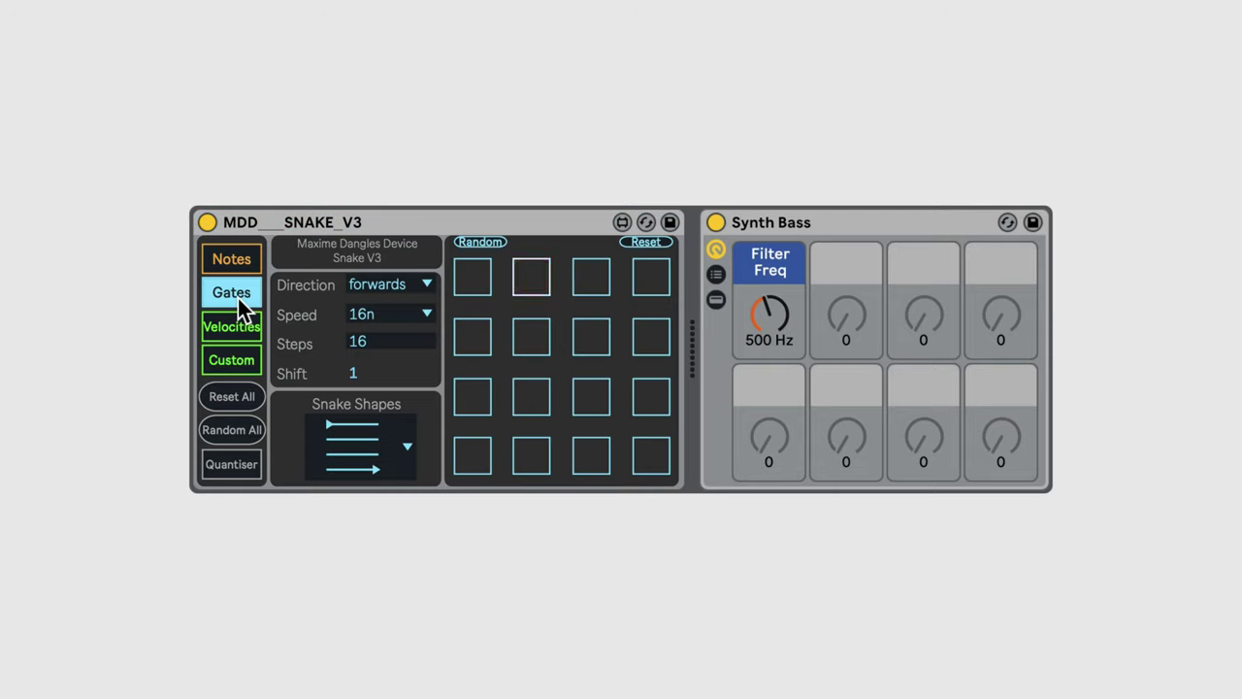
{"action": "left_click", "coordinate": [245, 325]}
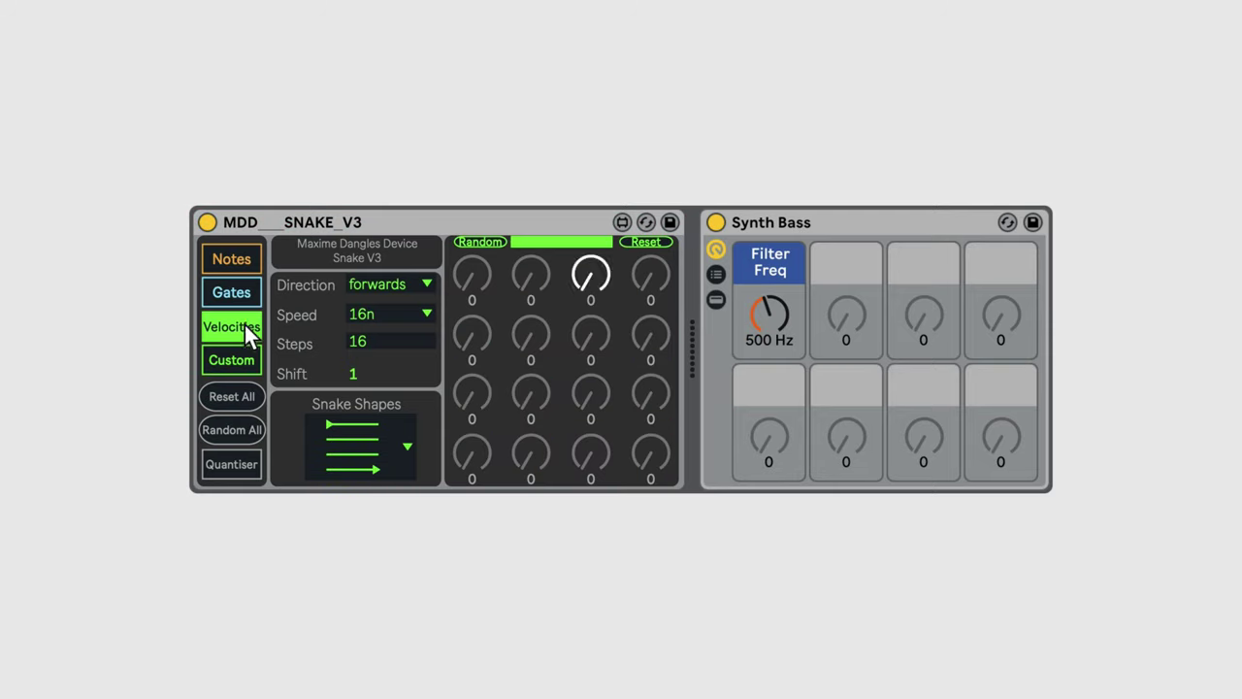
{"action": "left_click", "coordinate": [243, 363]}
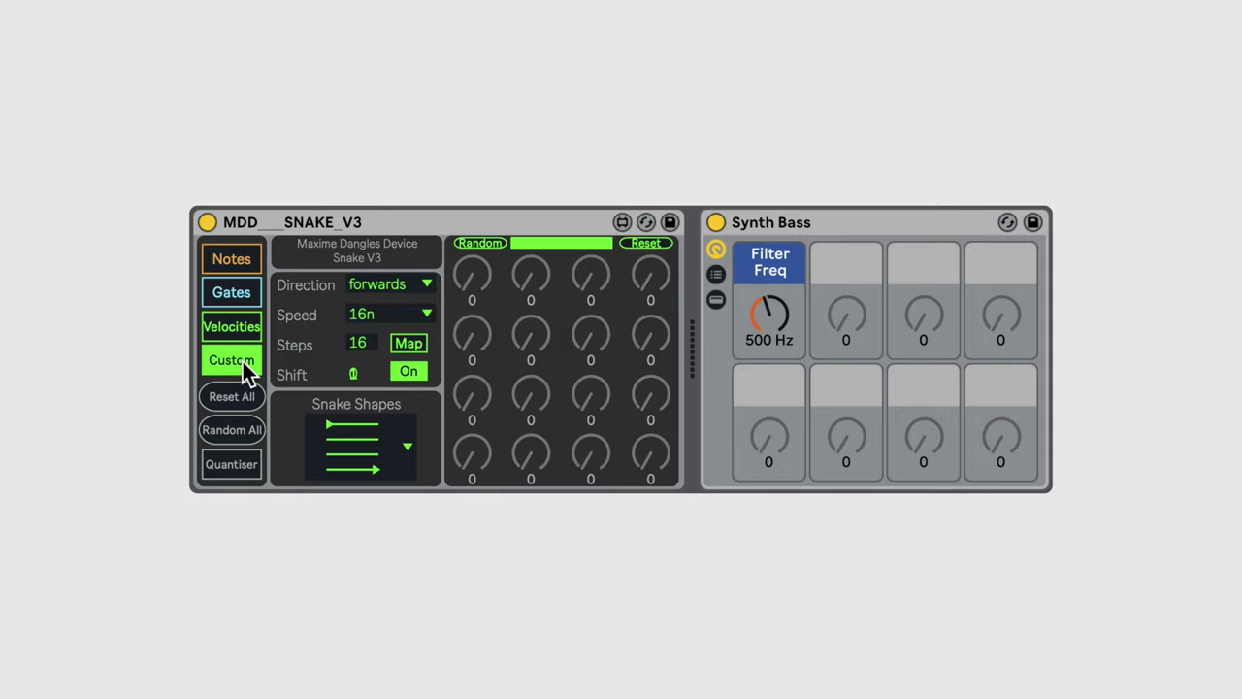
- On the Gates page, switch on seven steps across the first three rows
{"action": "left_click", "coordinate": [251, 292]}
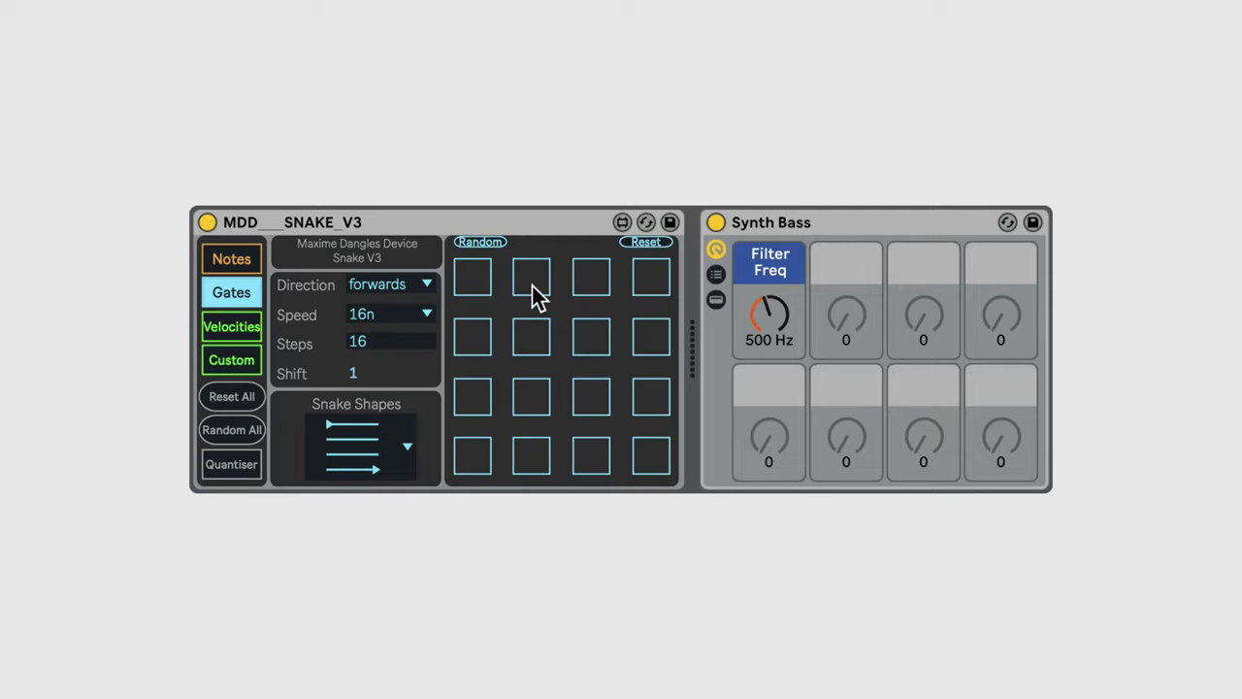
{"action": "left_click", "coordinate": [651, 278]}
{"action": "left_click", "coordinate": [529, 339]}
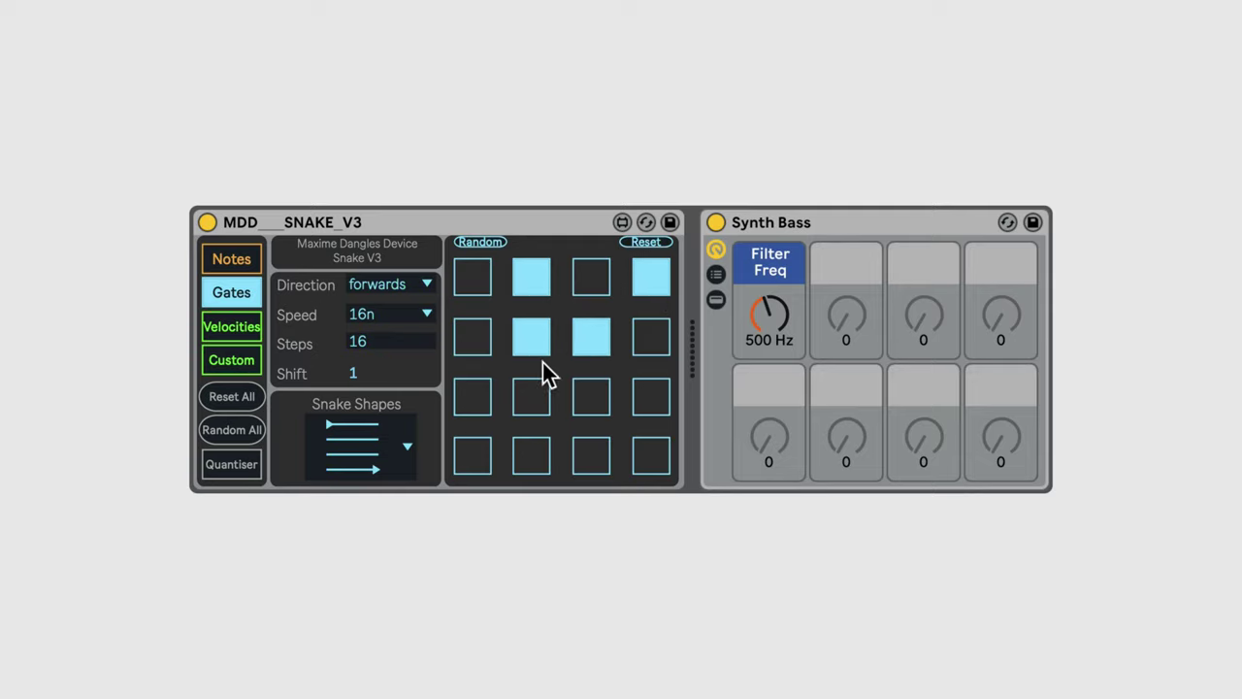
{"action": "left_click", "coordinate": [480, 398]}
{"action": "left_click", "coordinate": [645, 402]}
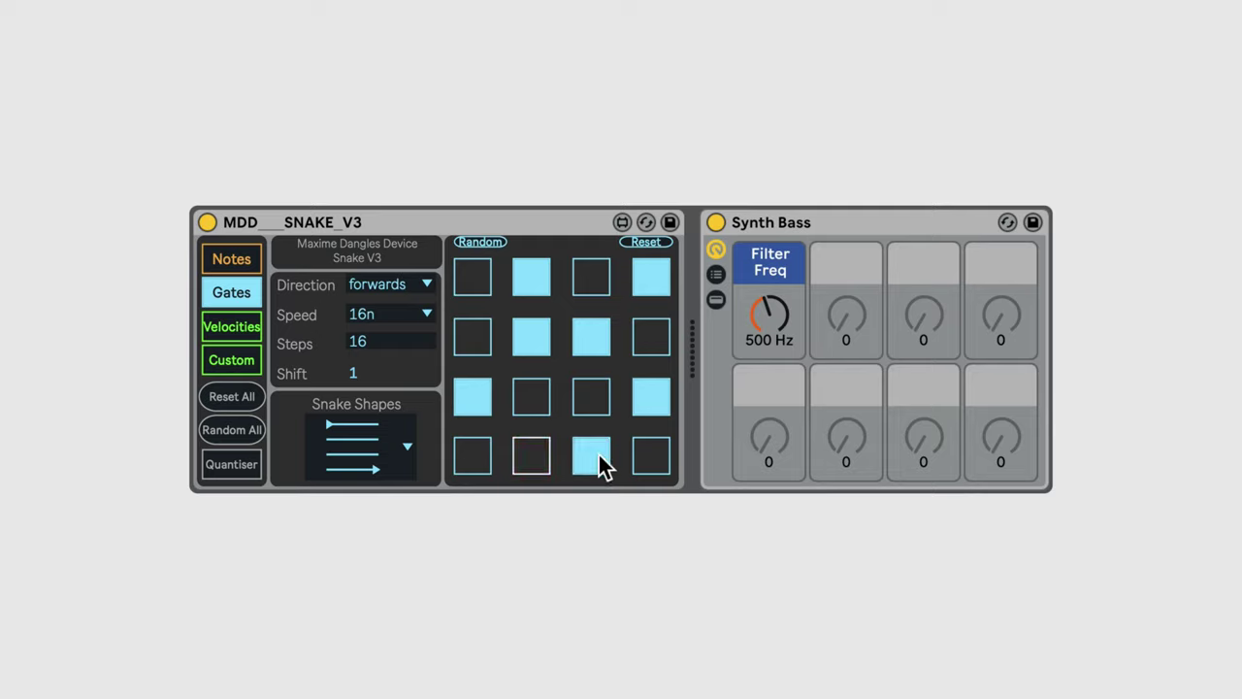
- Give the gated steps velocities of 18, 21, 22, 16, 17 and 18
{"action": "left_click", "coordinate": [242, 327]}
{"action": "left_click_drag", "start_coordinate": [549, 289], "coordinate": [549, 274]}
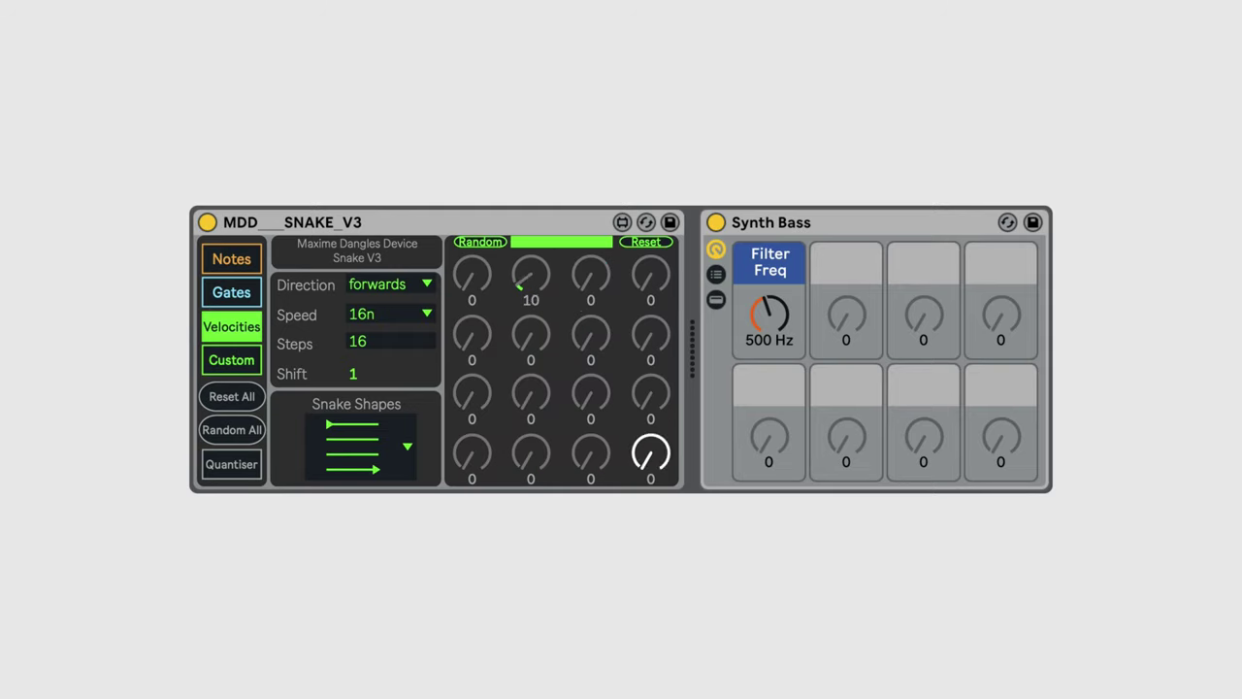
{"action": "left_click_drag", "start_coordinate": [644, 288], "coordinate": [643, 273]}
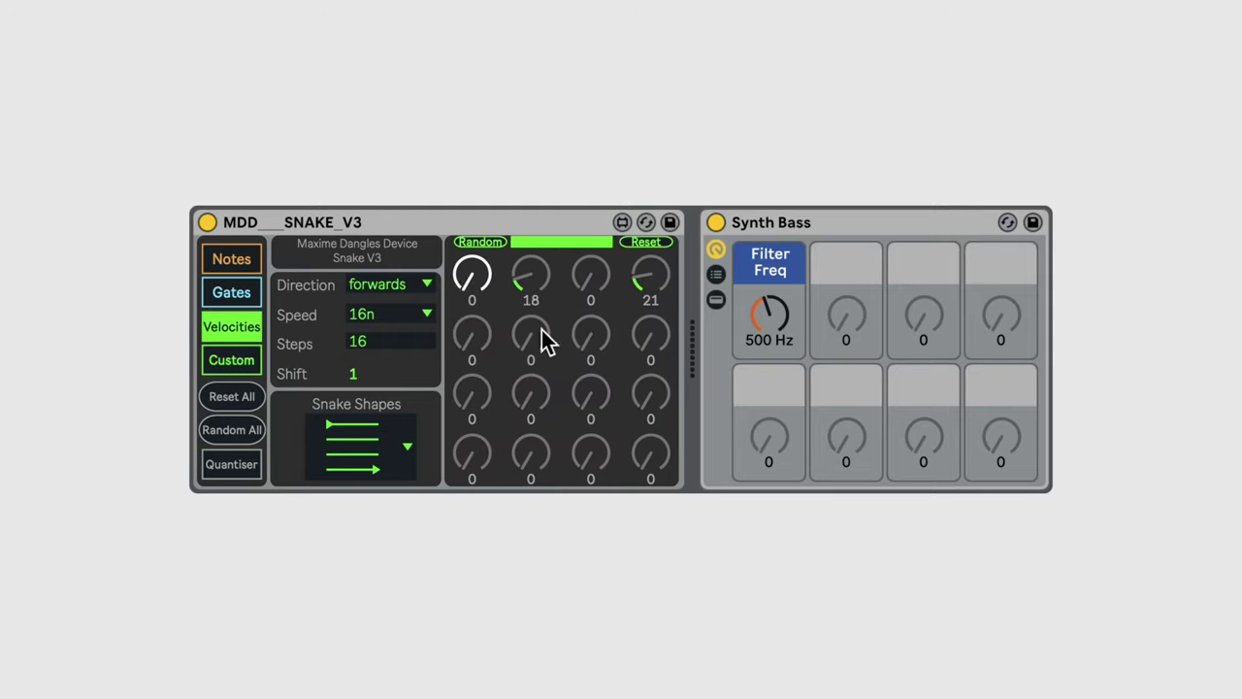
{"action": "left_click_drag", "start_coordinate": [541, 341], "coordinate": [591, 320]}
{"action": "left_click_drag", "start_coordinate": [472, 398], "coordinate": [473, 384]}
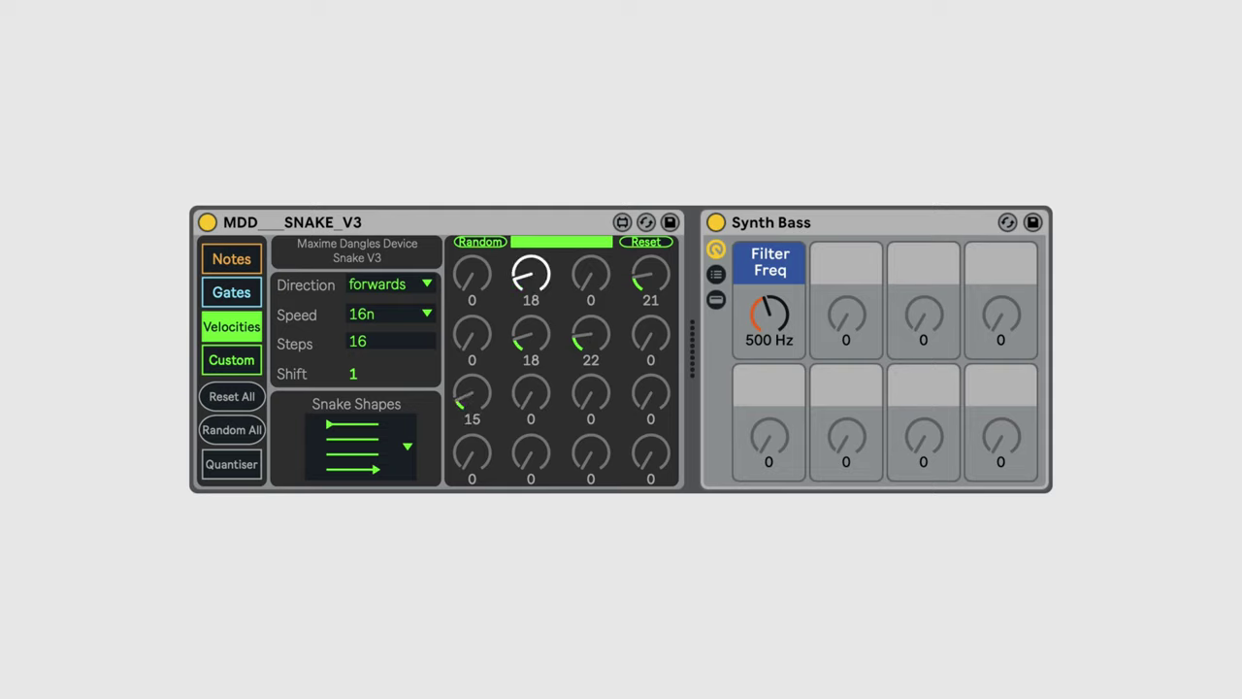
{"action": "left_click_drag", "start_coordinate": [666, 411], "coordinate": [666, 396]}
{"action": "left_click_drag", "start_coordinate": [596, 449], "coordinate": [596, 436]}
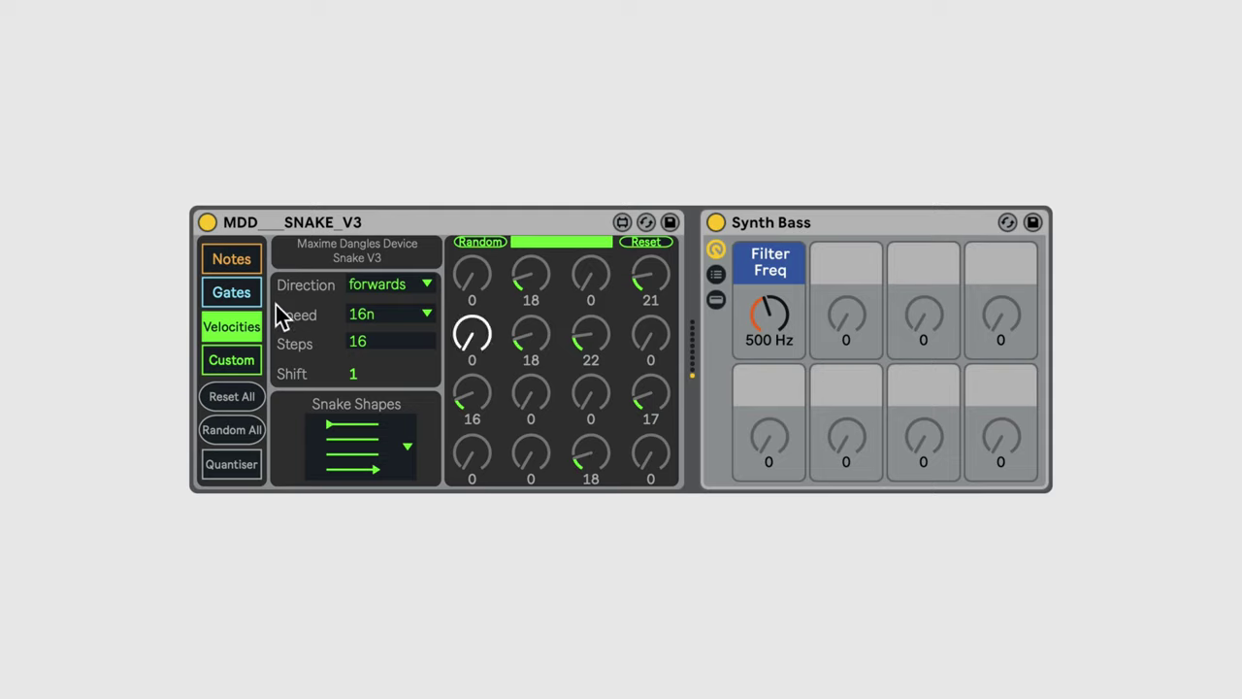
- On the Notes page, set the gated steps to 12, 17, 14, 21, 12 and 24
{"action": "left_click", "coordinate": [245, 266]}
{"action": "left_click_drag", "start_coordinate": [529, 291], "coordinate": [530, 330]}
{"action": "mouse_move", "coordinate": [591, 360]}
{"action": "left_mouse_down"}
{"action": "mouse_move", "coordinate": [591, 345]}
{"action": "mouse_move", "coordinate": [591, 360]}
{"action": "left_mouse_up"}
{"action": "left_click_drag", "start_coordinate": [466, 408], "coordinate": [546, 407]}
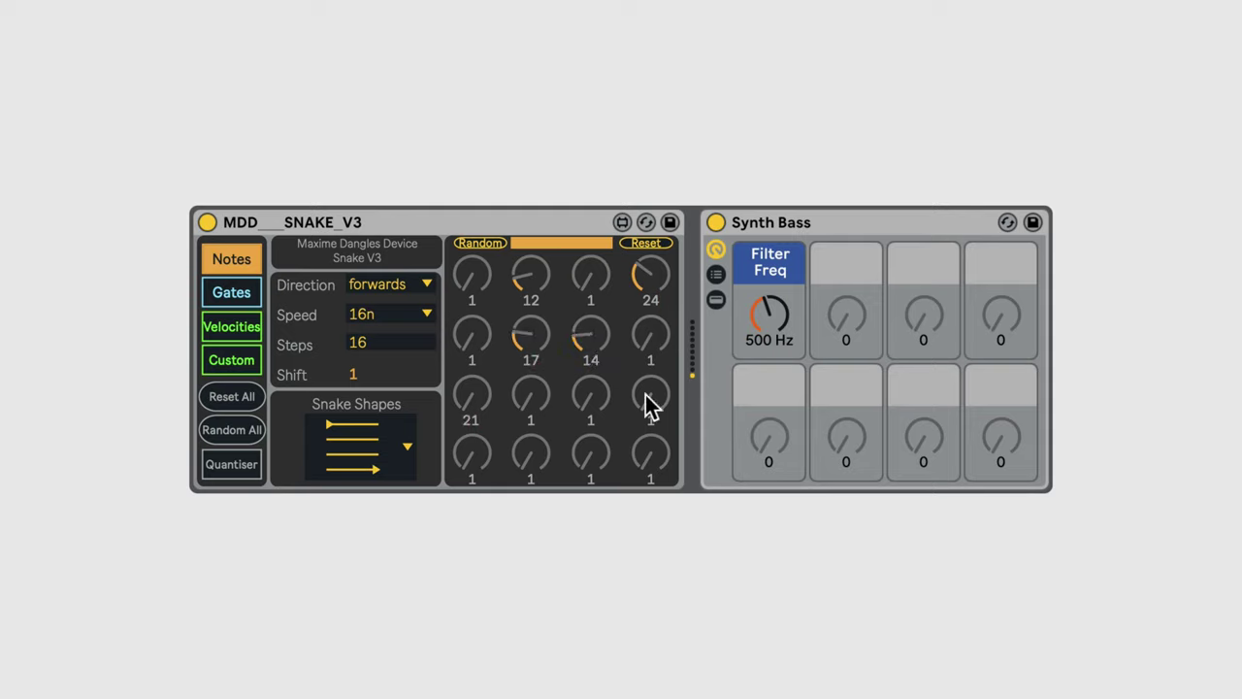
{"action": "left_click_drag", "start_coordinate": [649, 407], "coordinate": [654, 408]}
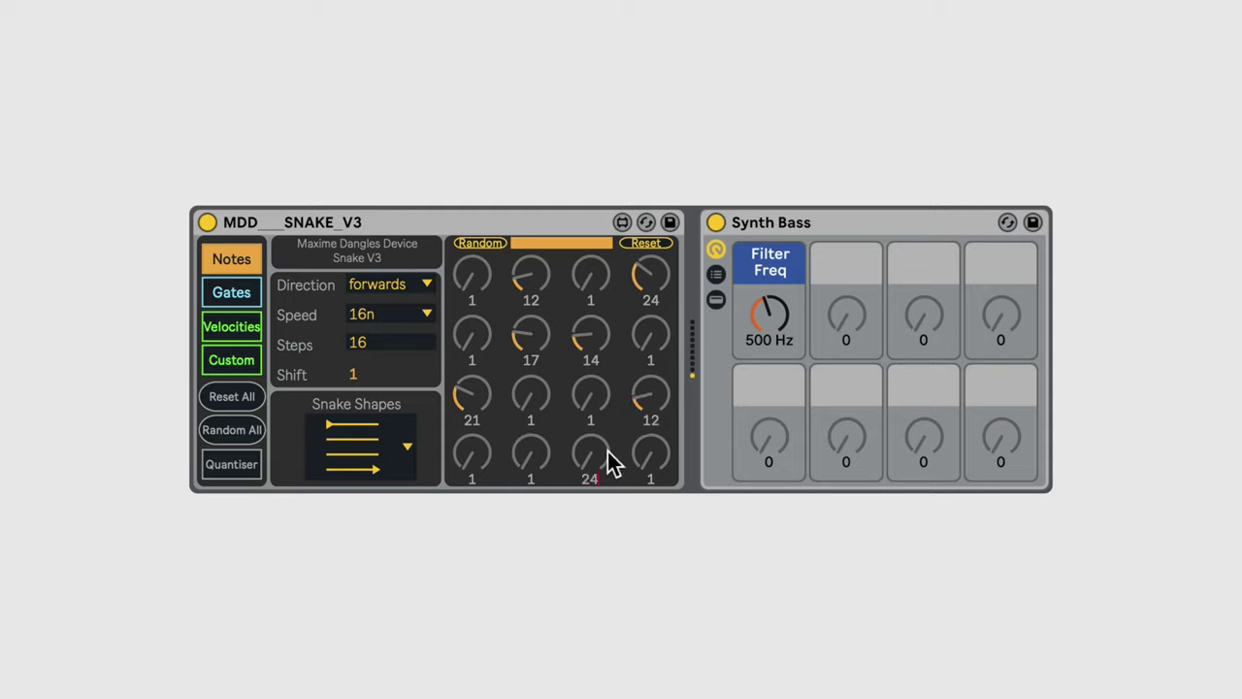
{"action": "left_click_drag", "start_coordinate": [610, 466], "coordinate": [643, 463]}
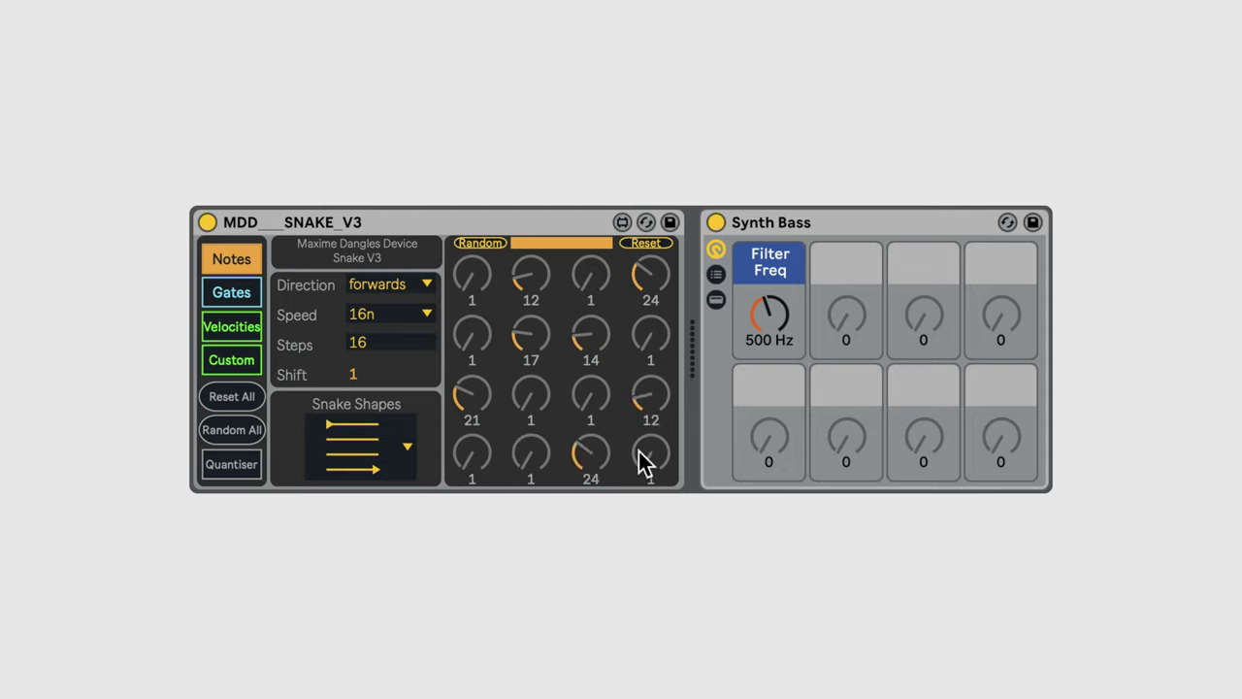
- Randomise the sixteen note values and expand the Quantiser, showing input and output G#1
{"action": "left_click", "coordinate": [493, 243]}
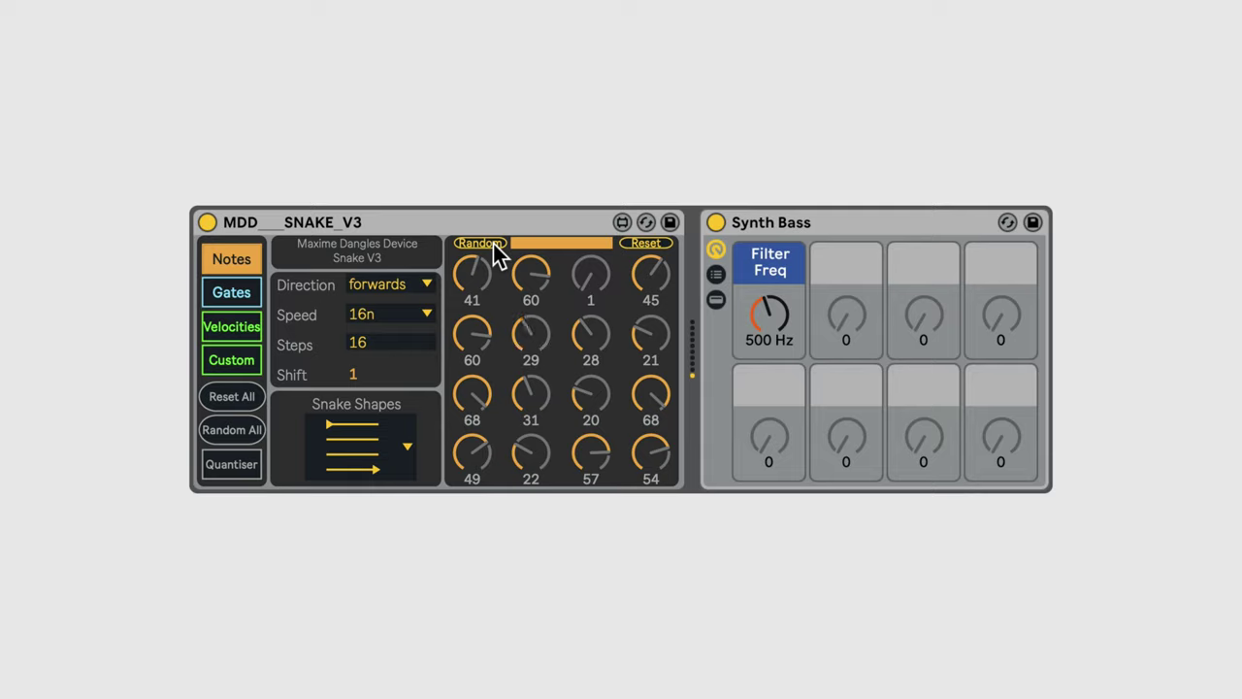
{"action": "left_click", "coordinate": [244, 466]}
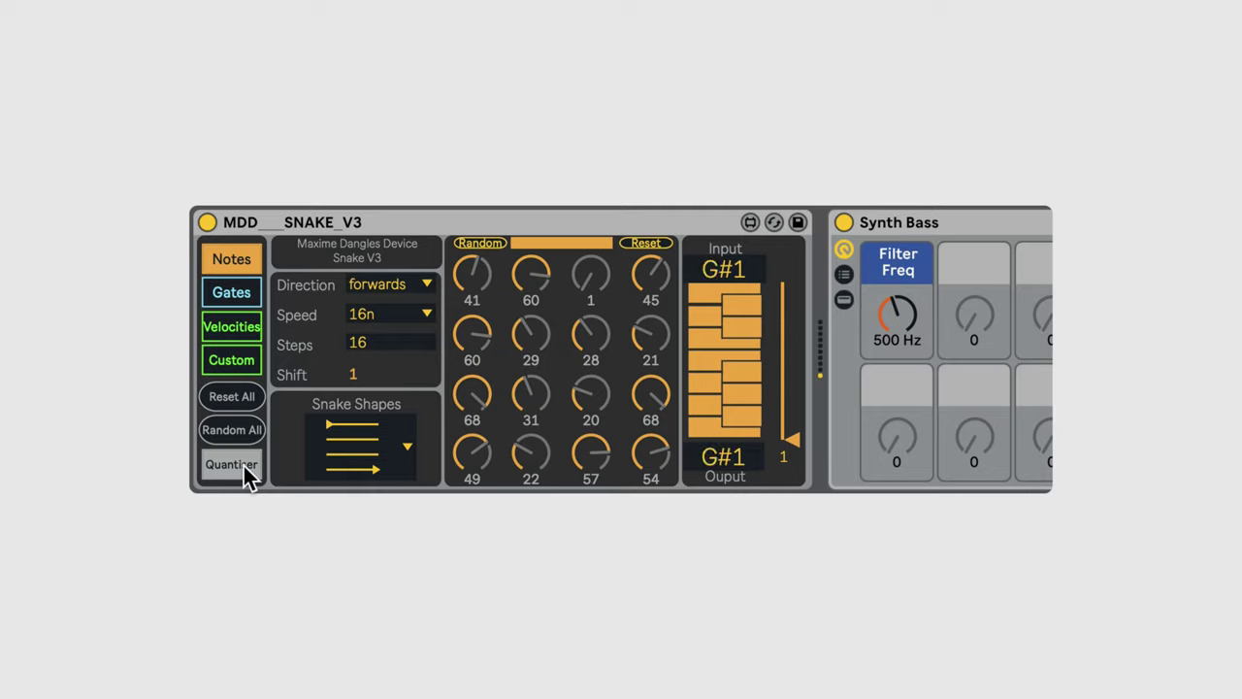
- Close the Quantiser, add C Minor scale before Synth Bass, and set its base to D
{"action": "left_click", "coordinate": [243, 466]}
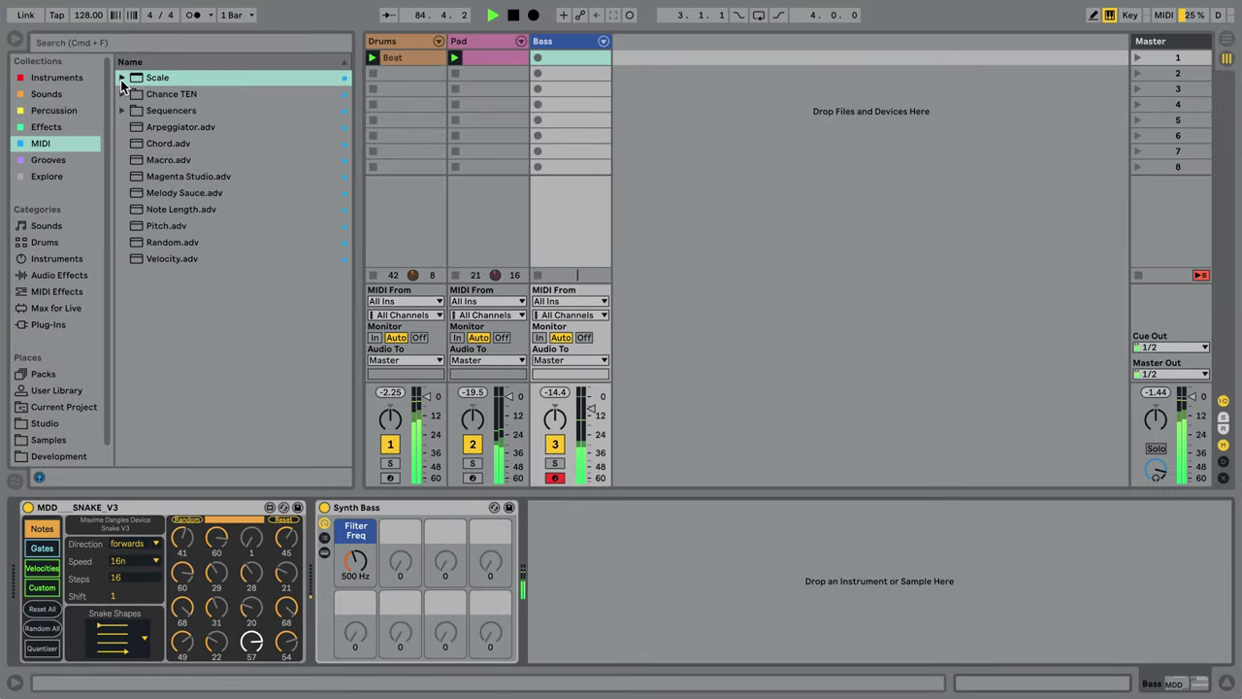
{"action": "left_click", "coordinate": [121, 77]}
{"action": "left_click_drag", "start_coordinate": [180, 291], "coordinate": [398, 548]}
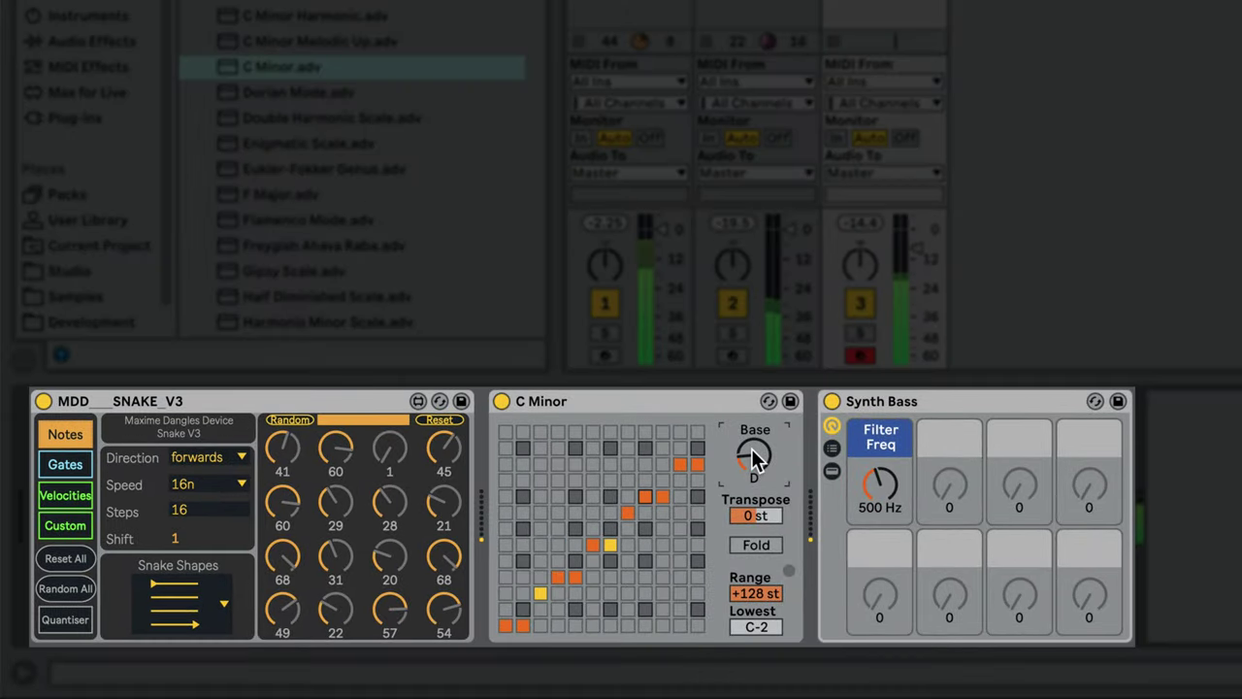
{"action": "left_click_drag", "start_coordinate": [483, 536], "coordinate": [483, 533]}
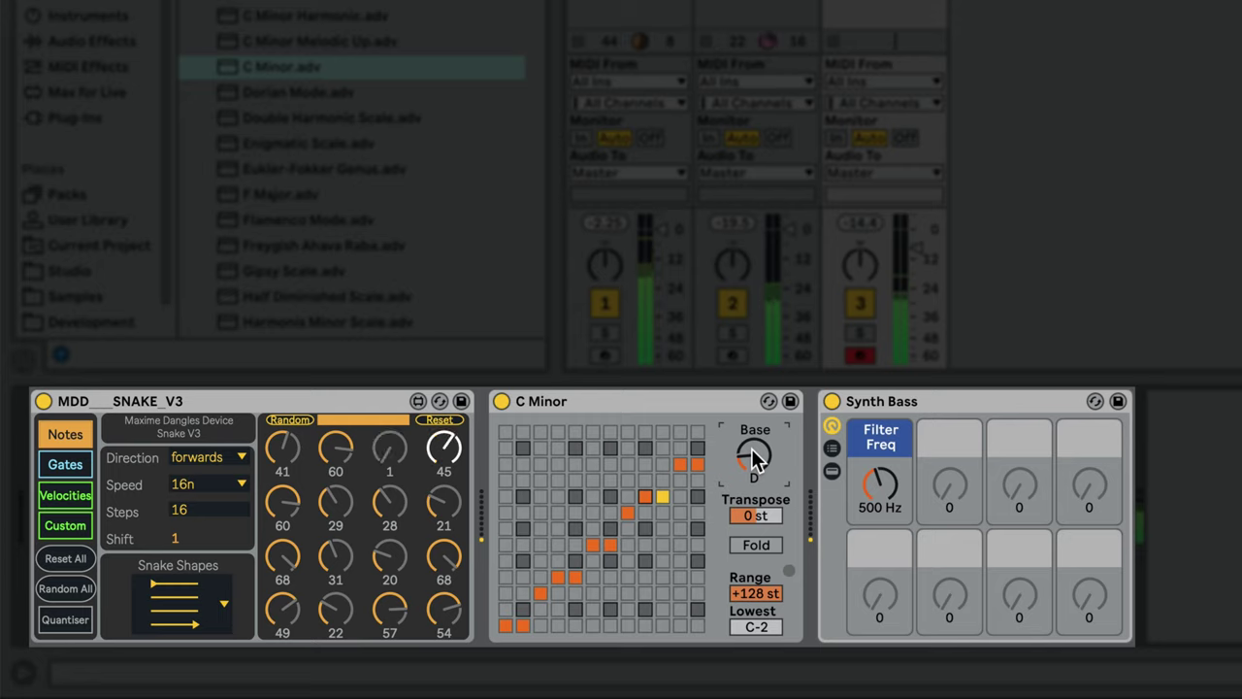
- Narrow the Snake's random note range and re-randomise the note values several times
{"action": "left_click", "coordinate": [307, 420]}
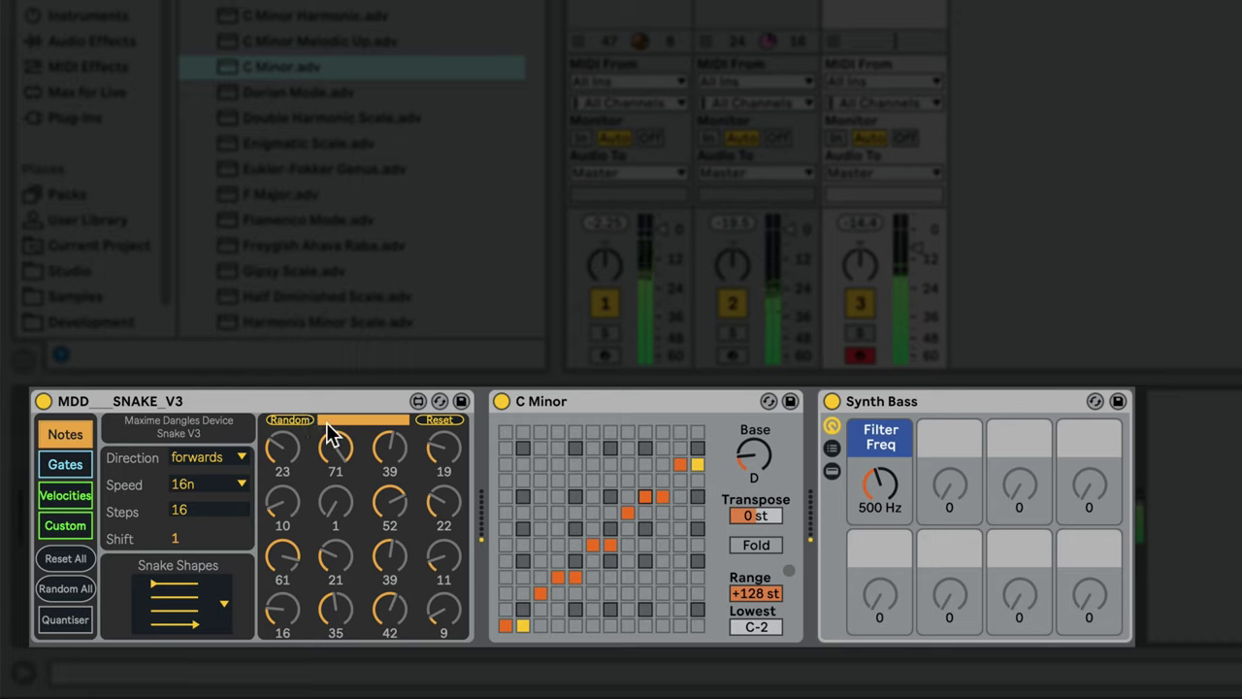
{"action": "left_click", "coordinate": [365, 419]}
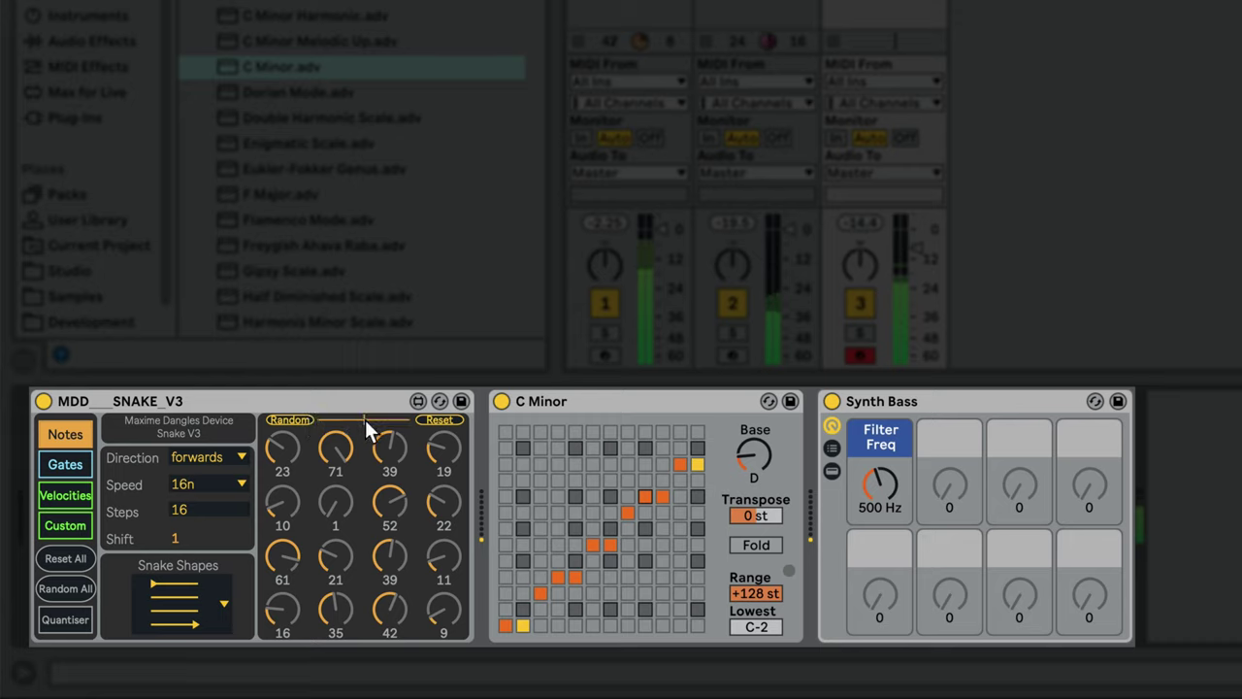
{"action": "left_click", "coordinate": [304, 418]}
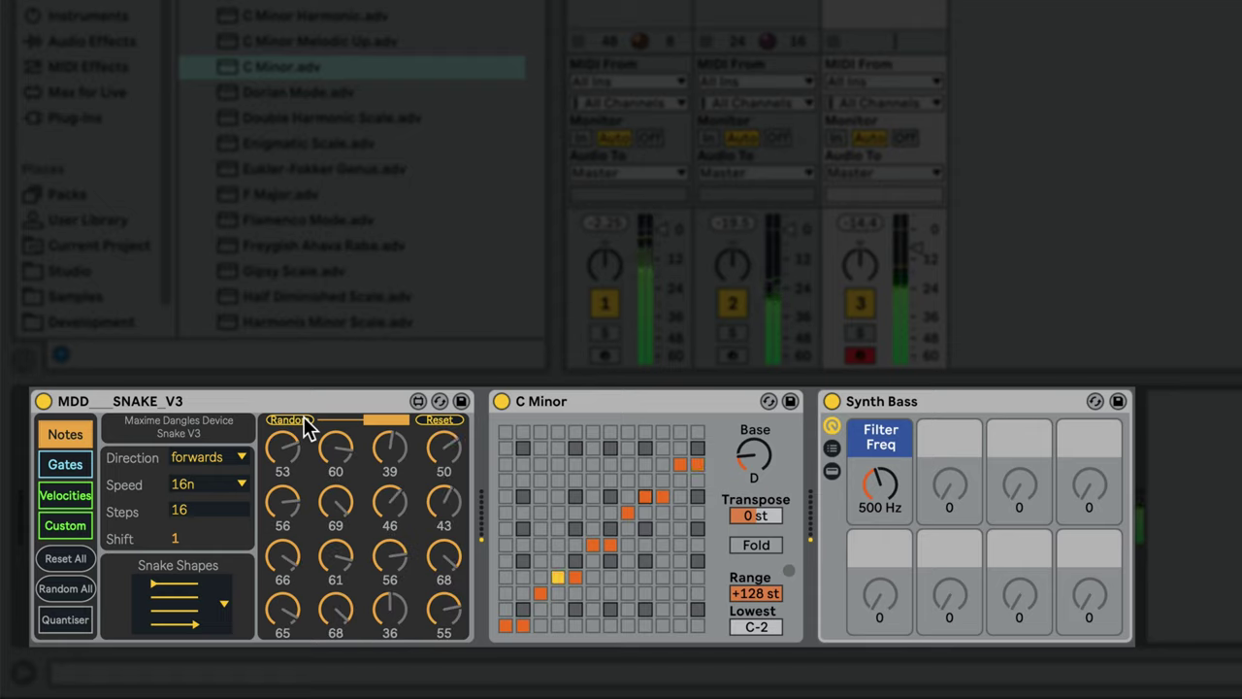
{"action": "left_click_drag", "start_coordinate": [358, 419], "coordinate": [311, 420]}
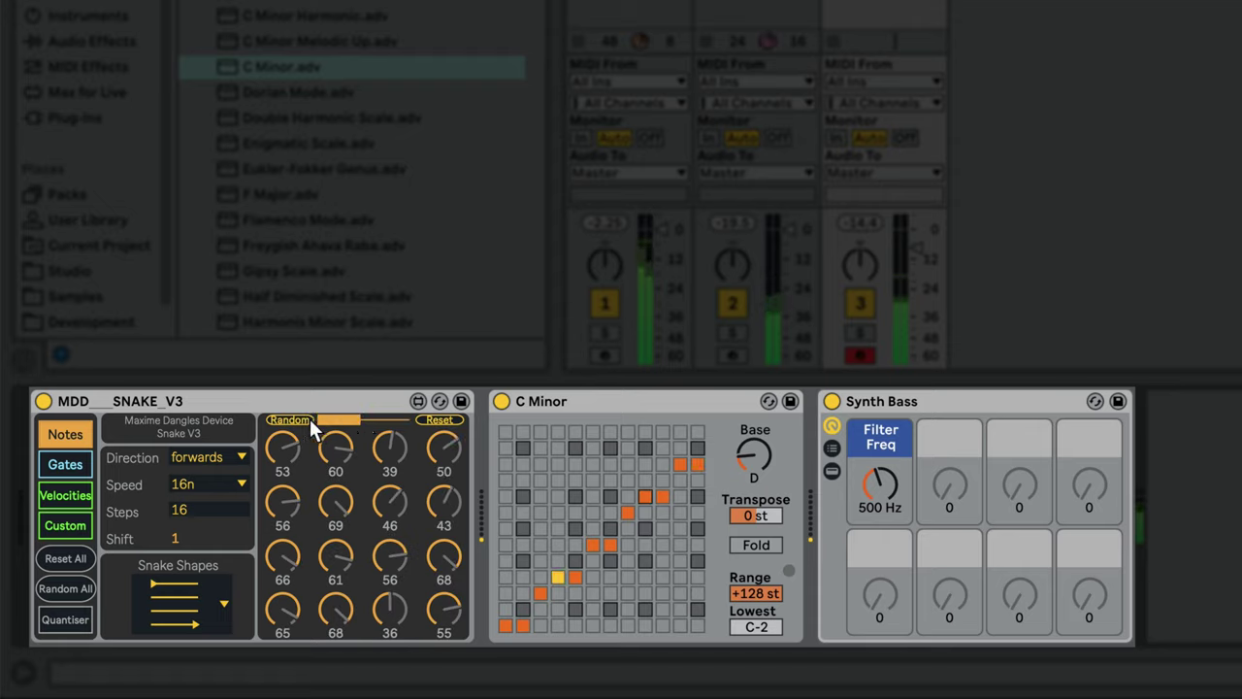
{"action": "left_click", "coordinate": [297, 417]}
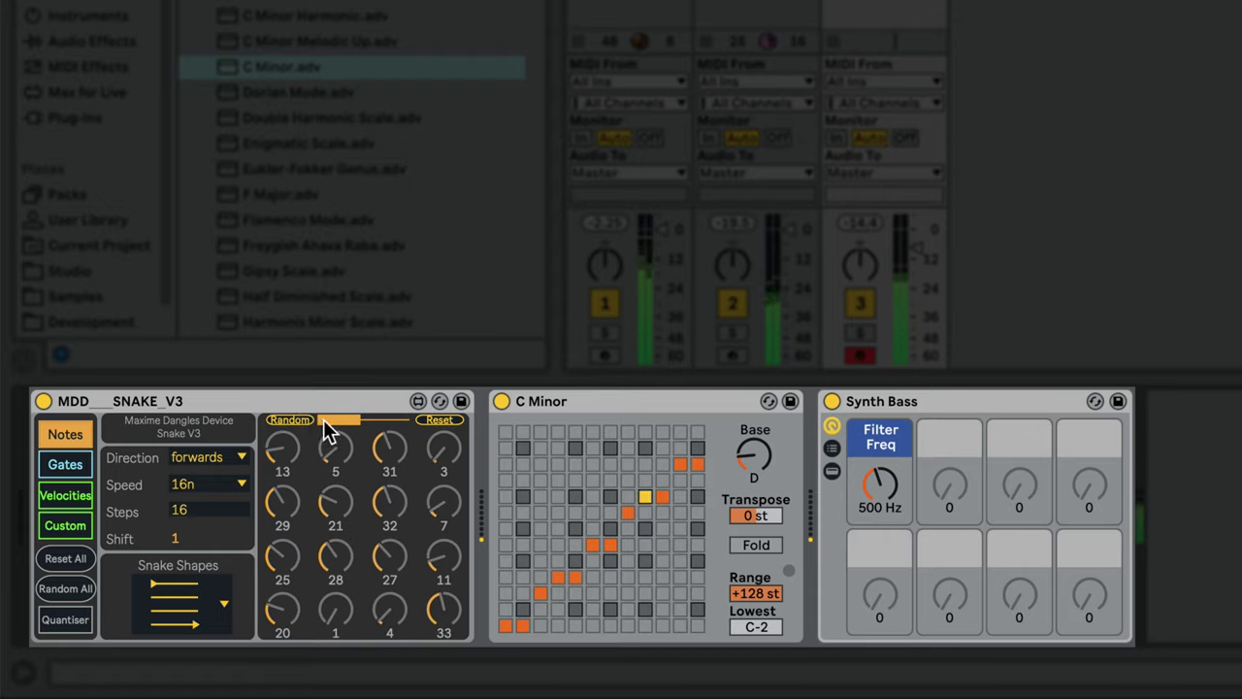
{"action": "left_click_drag", "start_coordinate": [359, 419], "coordinate": [371, 418]}
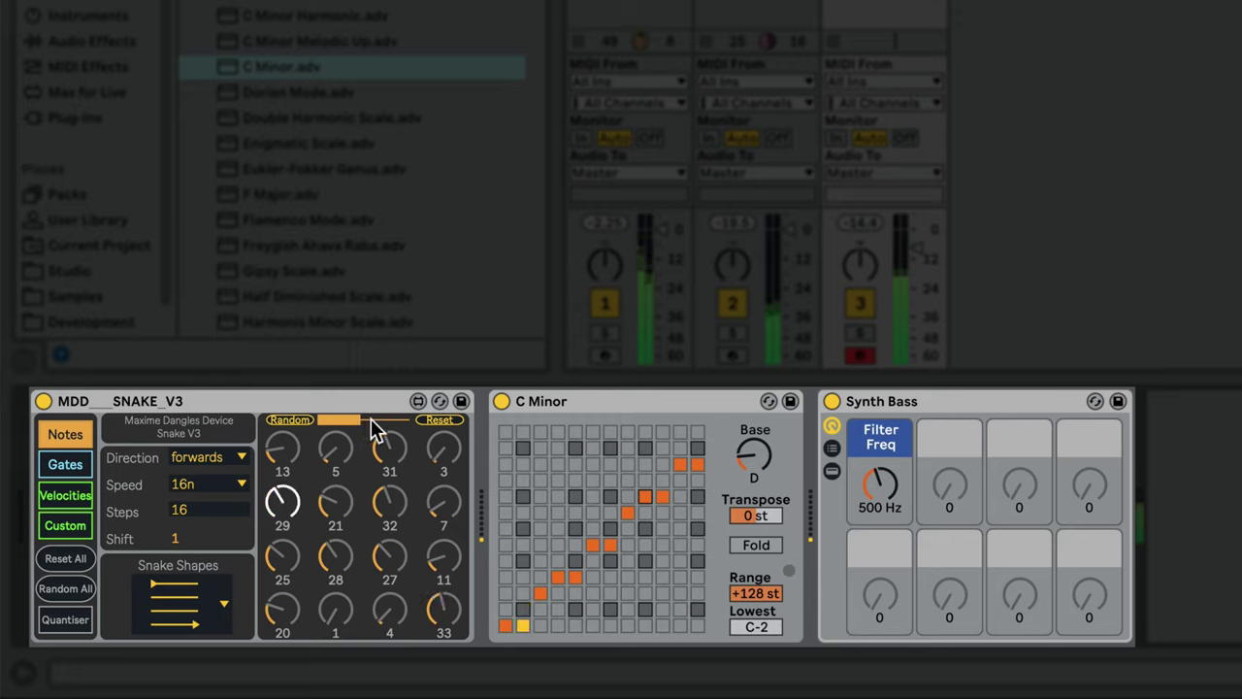
{"action": "left_click", "coordinate": [294, 419]}
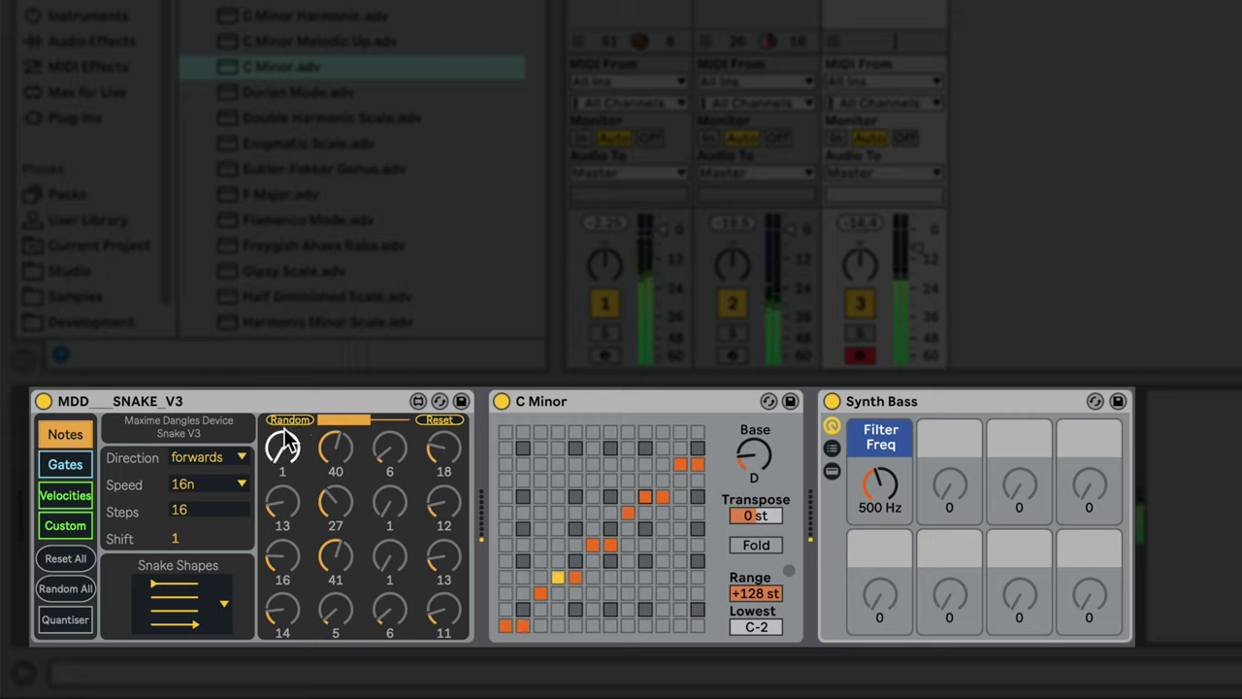
- Use Random All three times, leaving note values at 7, 12, 18, 31 and so on
{"action": "left_click", "coordinate": [78, 589]}
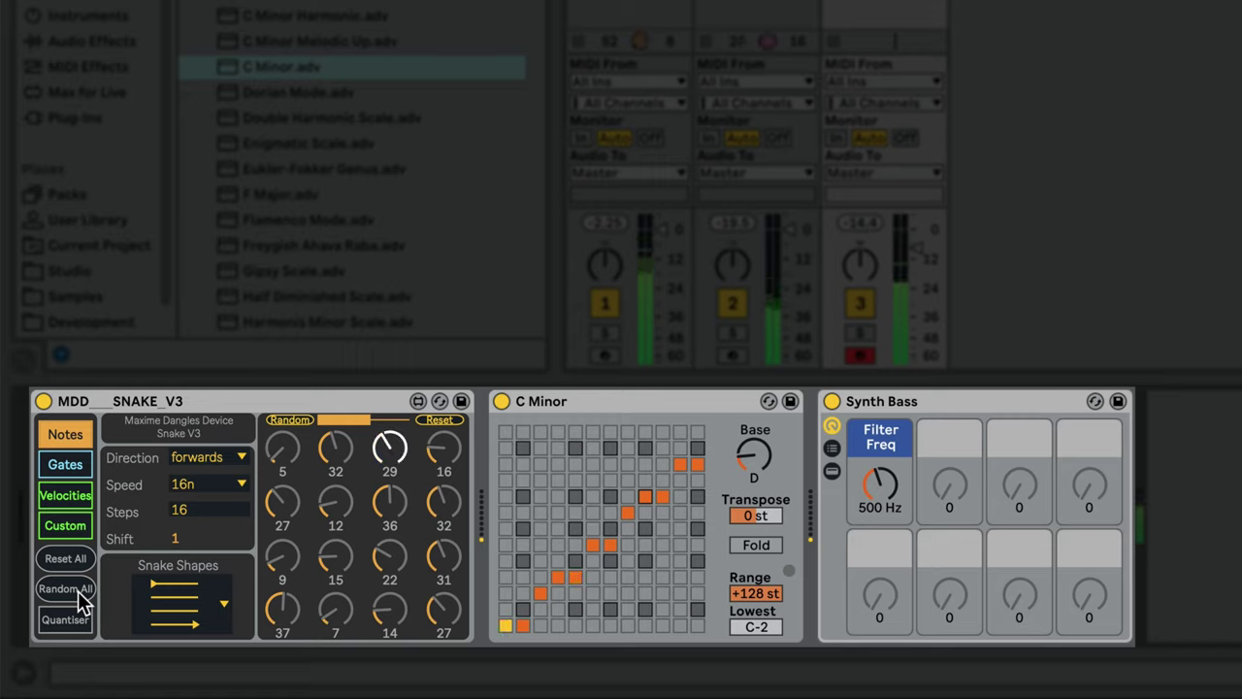
{"action": "left_click", "coordinate": [78, 589]}
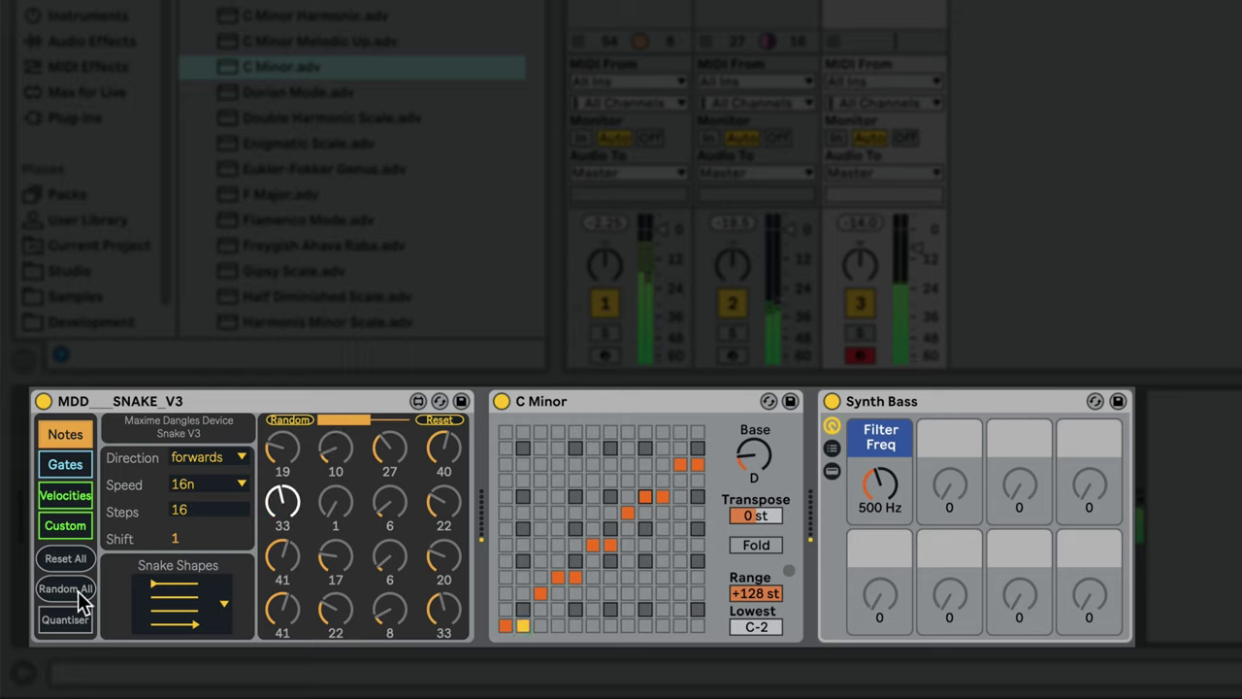
{"action": "left_click", "coordinate": [78, 588]}
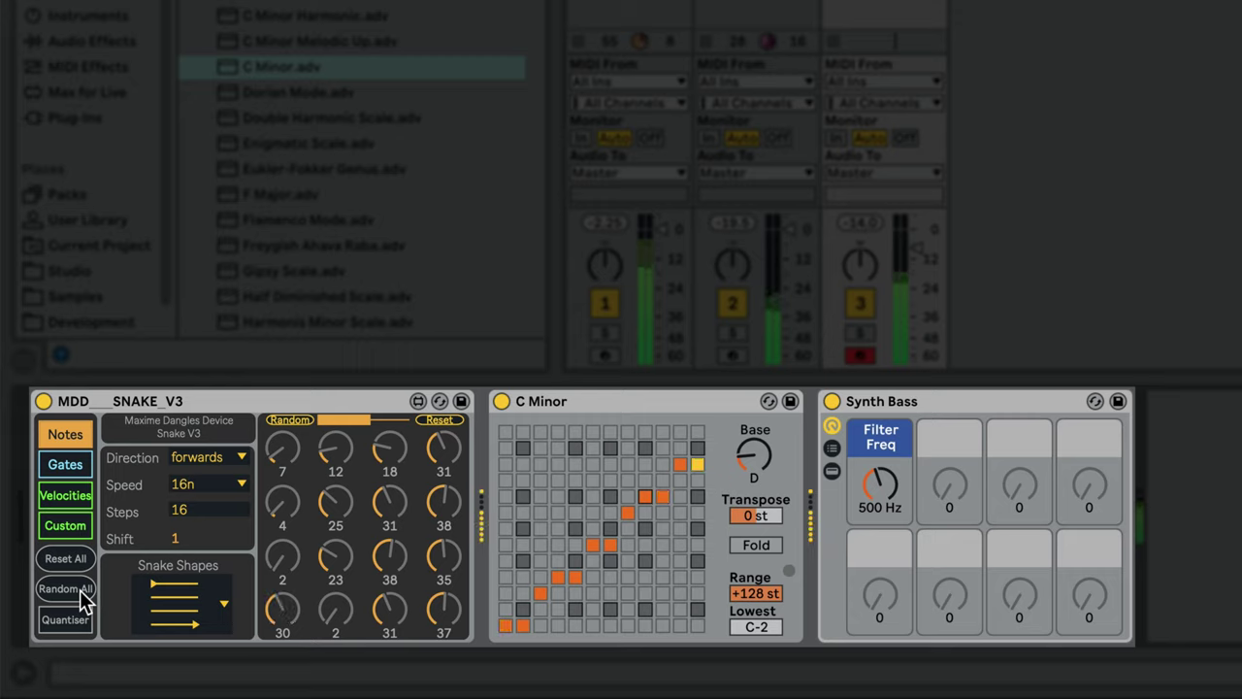
- Set the Snake's Direction to backwards, then to back/fore
{"action": "left_click", "coordinate": [230, 460]}
{"action": "left_click", "coordinate": [217, 483]}
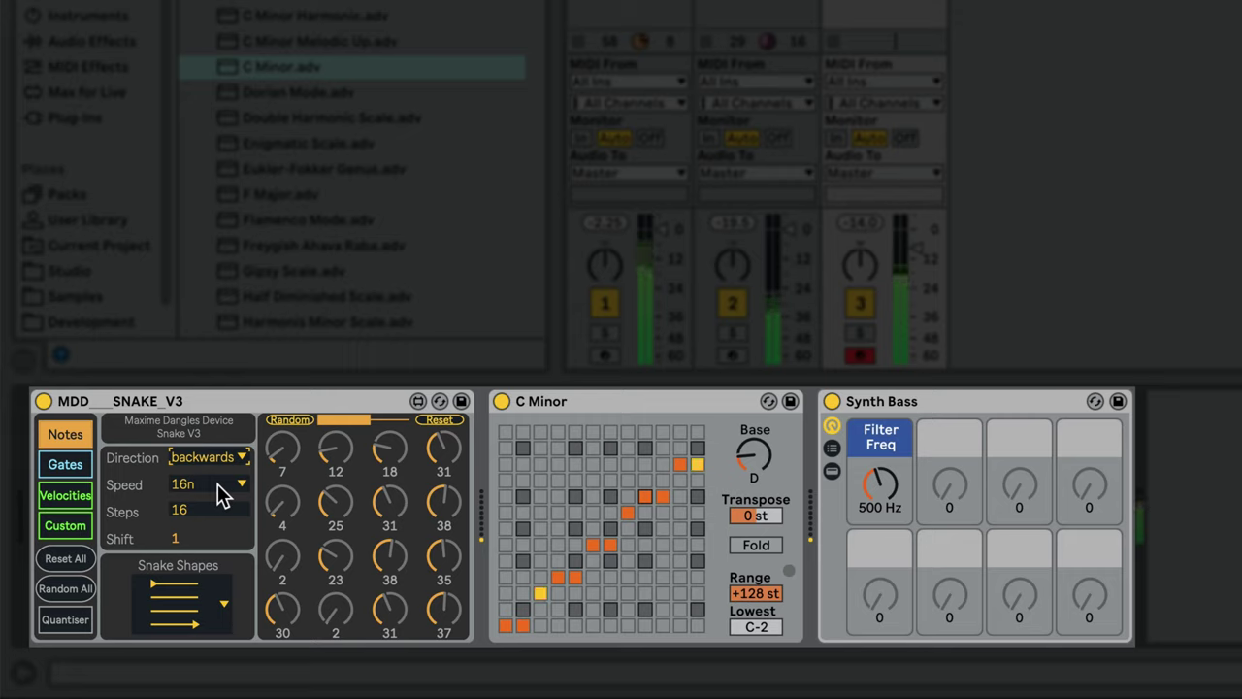
{"action": "left_click", "coordinate": [236, 460]}
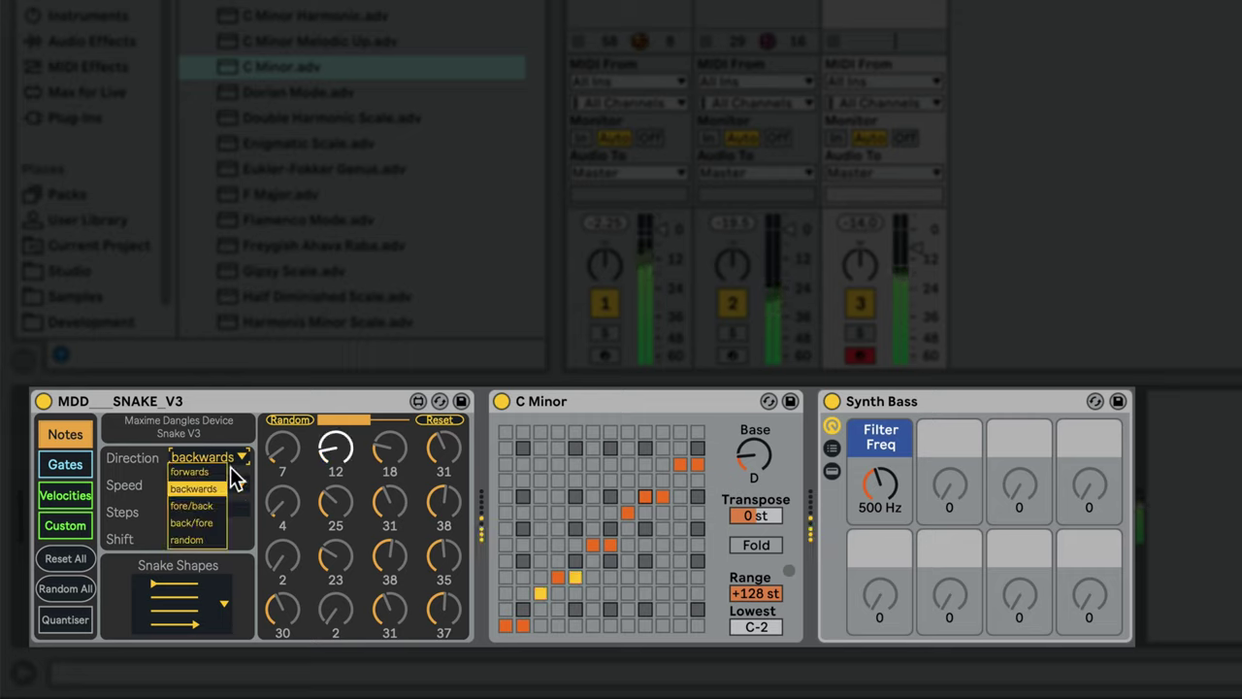
{"action": "left_click", "coordinate": [213, 521]}
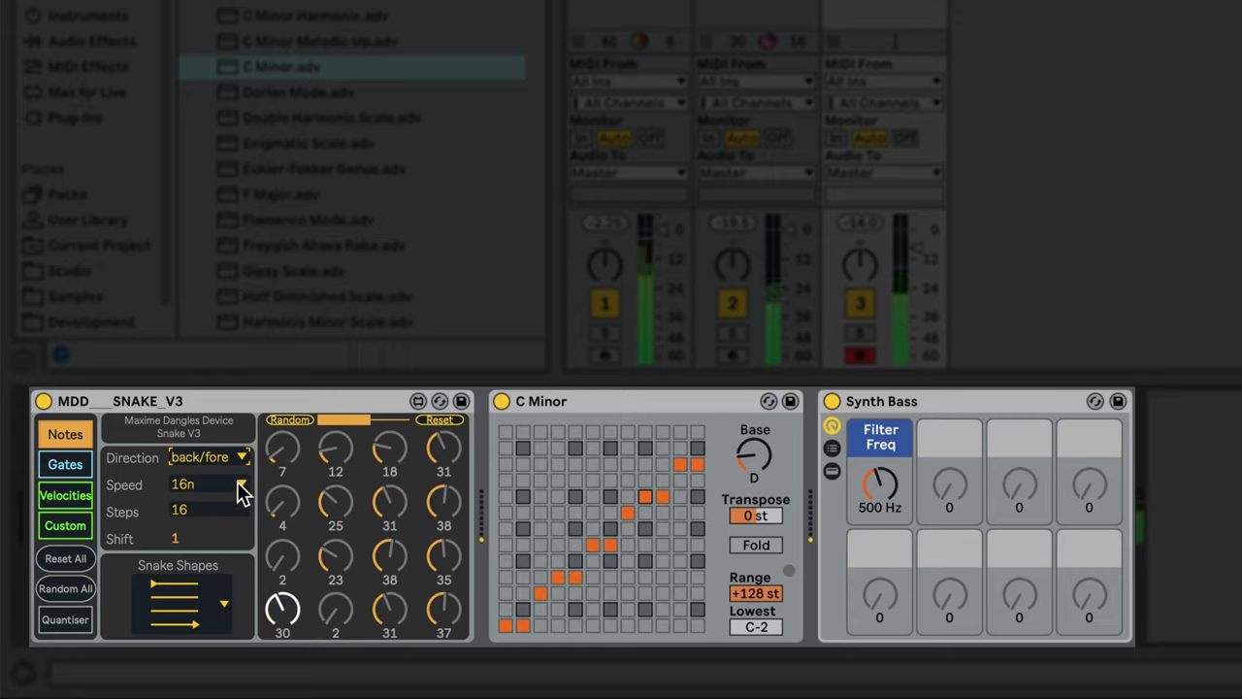
- Try a step Speed of 8n, then return Speed to 16n
{"action": "left_click", "coordinate": [240, 493]}
{"action": "left_click", "coordinate": [213, 526]}
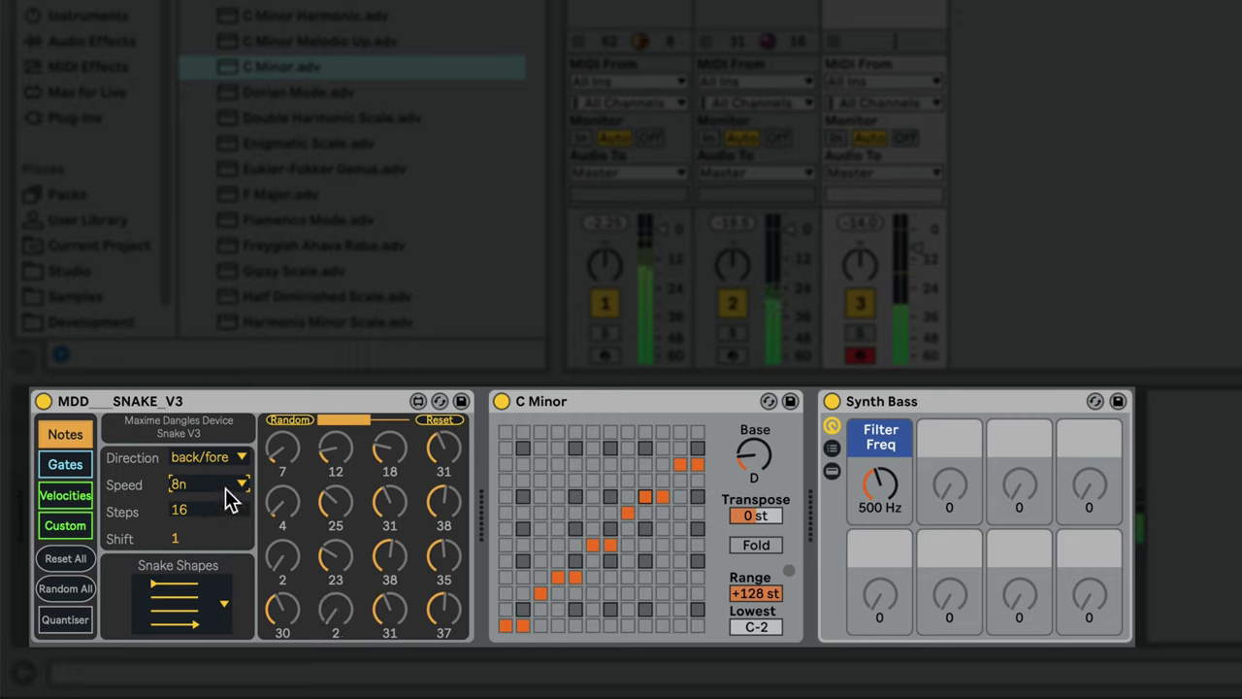
{"action": "left_click", "coordinate": [233, 485]}
{"action": "left_click", "coordinate": [209, 506]}
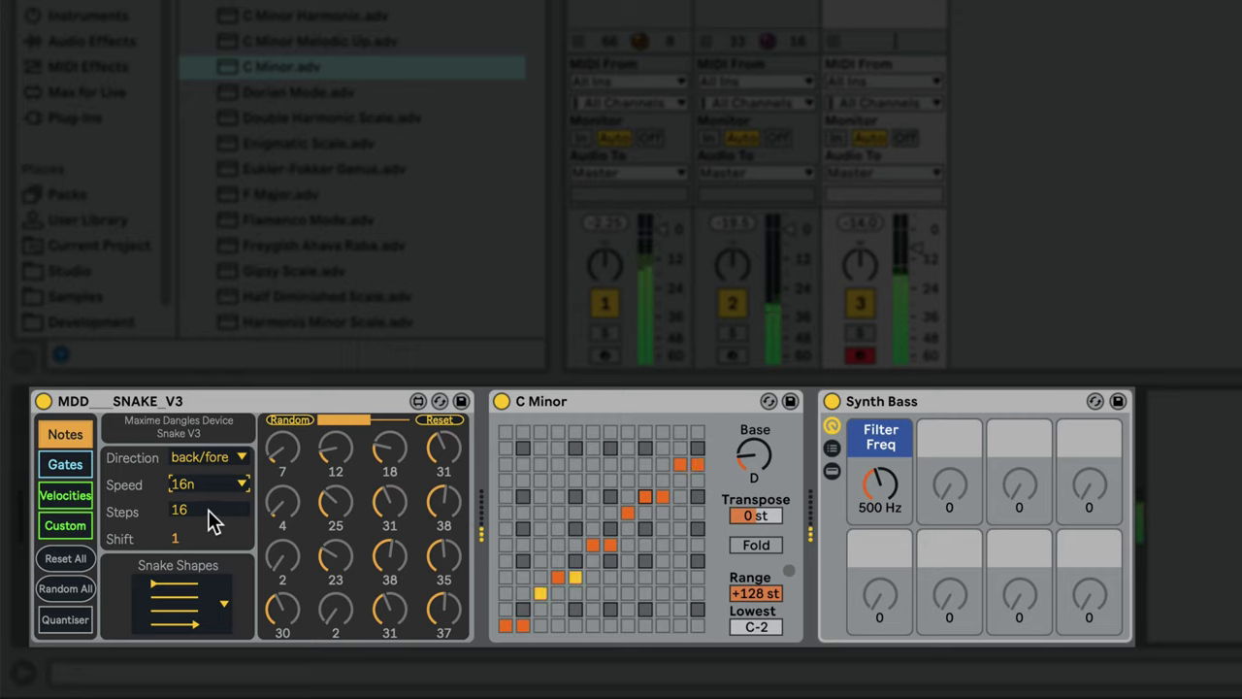
- Drag Steps from 16 down to 11, checking the Gates page before returning to Notes
{"action": "left_click_drag", "start_coordinate": [208, 509], "coordinate": [208, 524]}
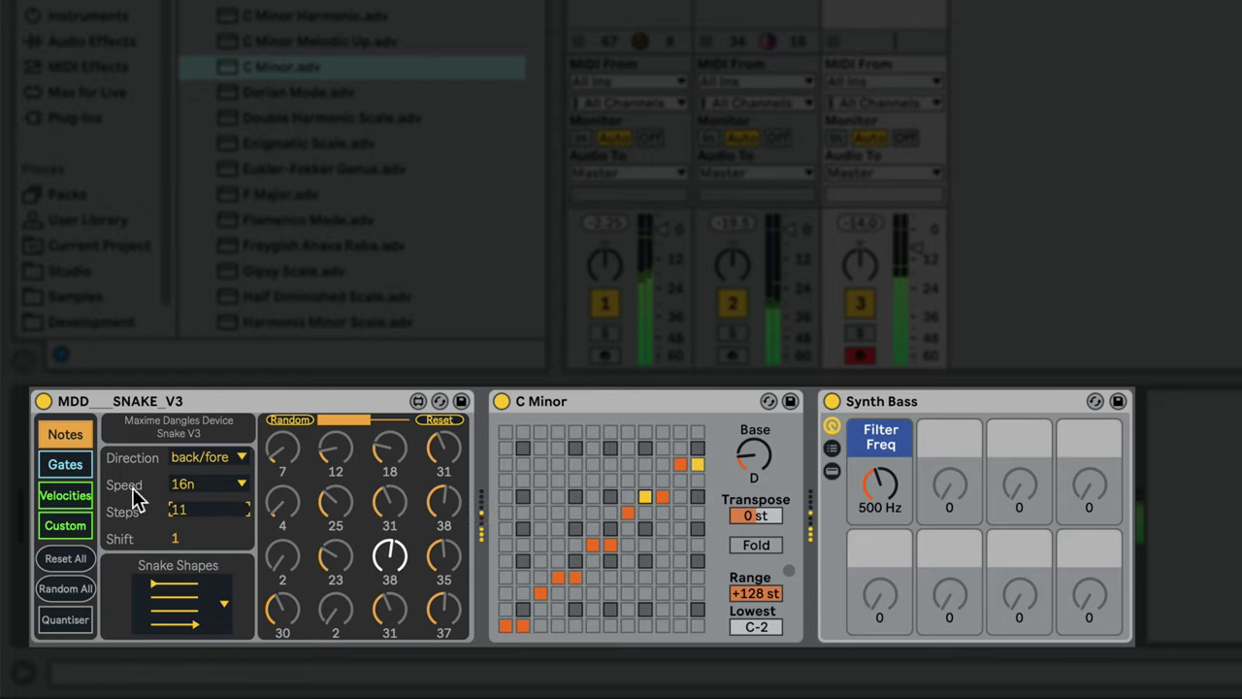
{"action": "left_click", "coordinate": [60, 464]}
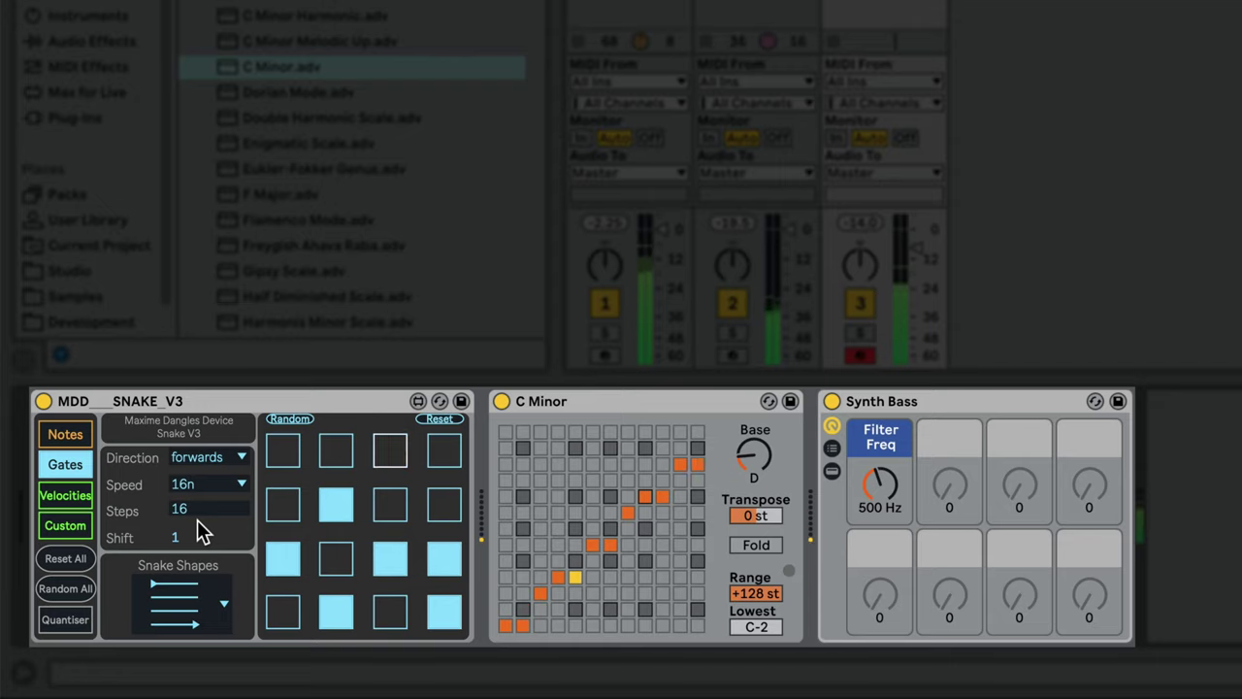
{"action": "left_click", "coordinate": [77, 433]}
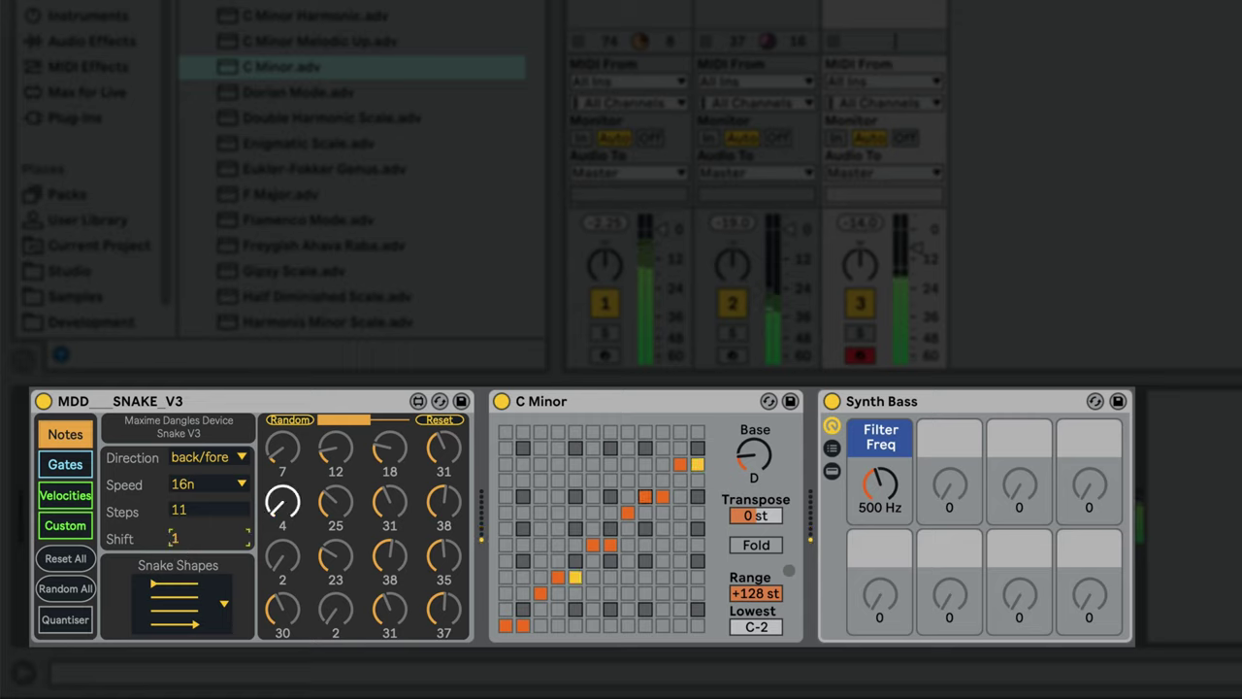
- Try Shift at 6, restore Steps to 16, and set Direction back to forwards
{"action": "left_click_drag", "start_coordinate": [175, 538], "coordinate": [175, 524]}
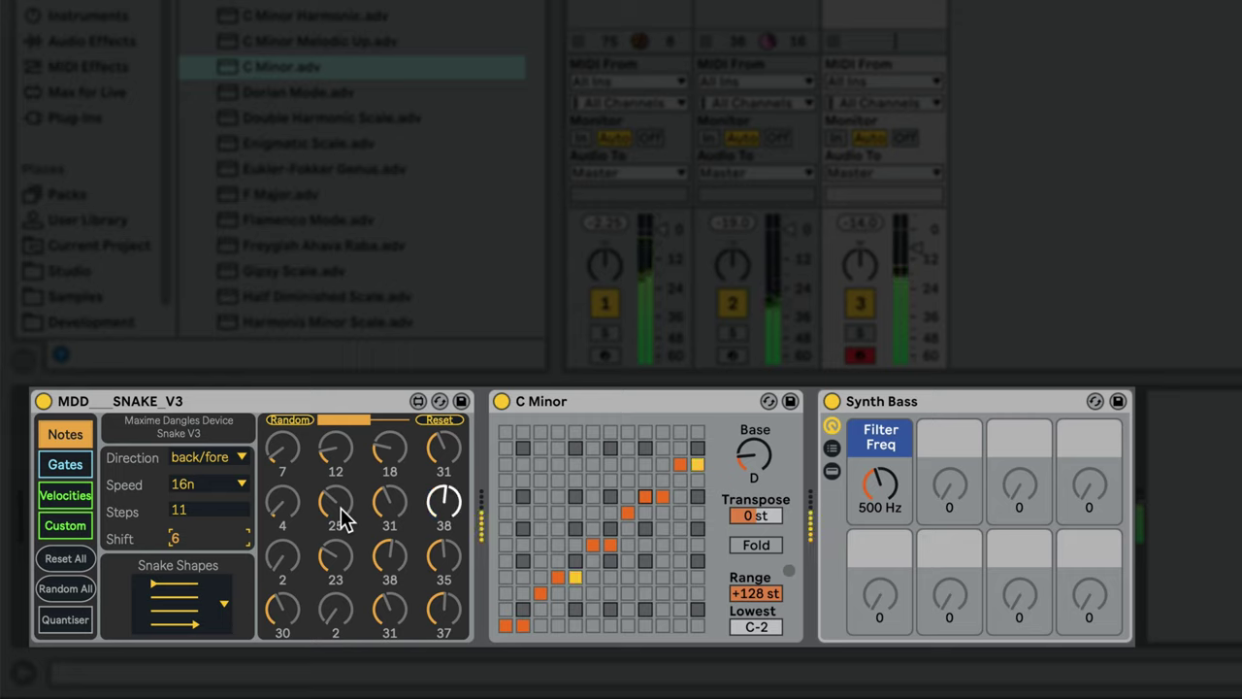
{"action": "left_click_drag", "start_coordinate": [225, 517], "coordinate": [225, 499]}
{"action": "left_click", "coordinate": [213, 453]}
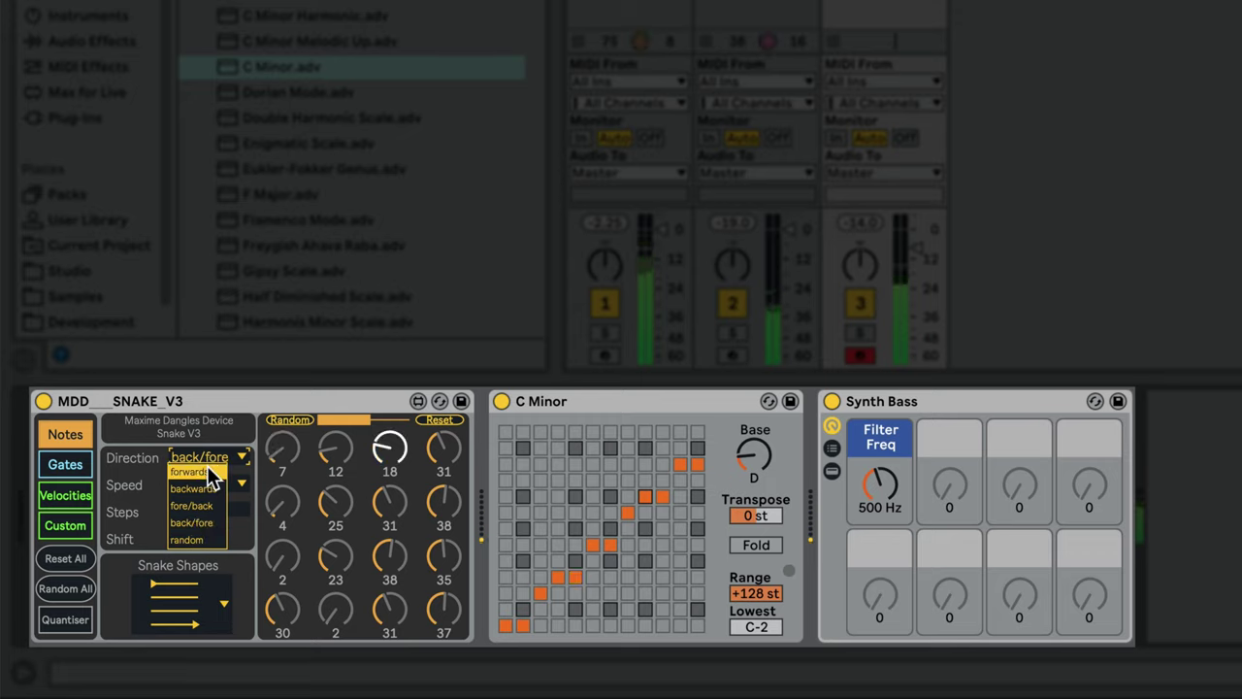
{"action": "left_click", "coordinate": [207, 465]}
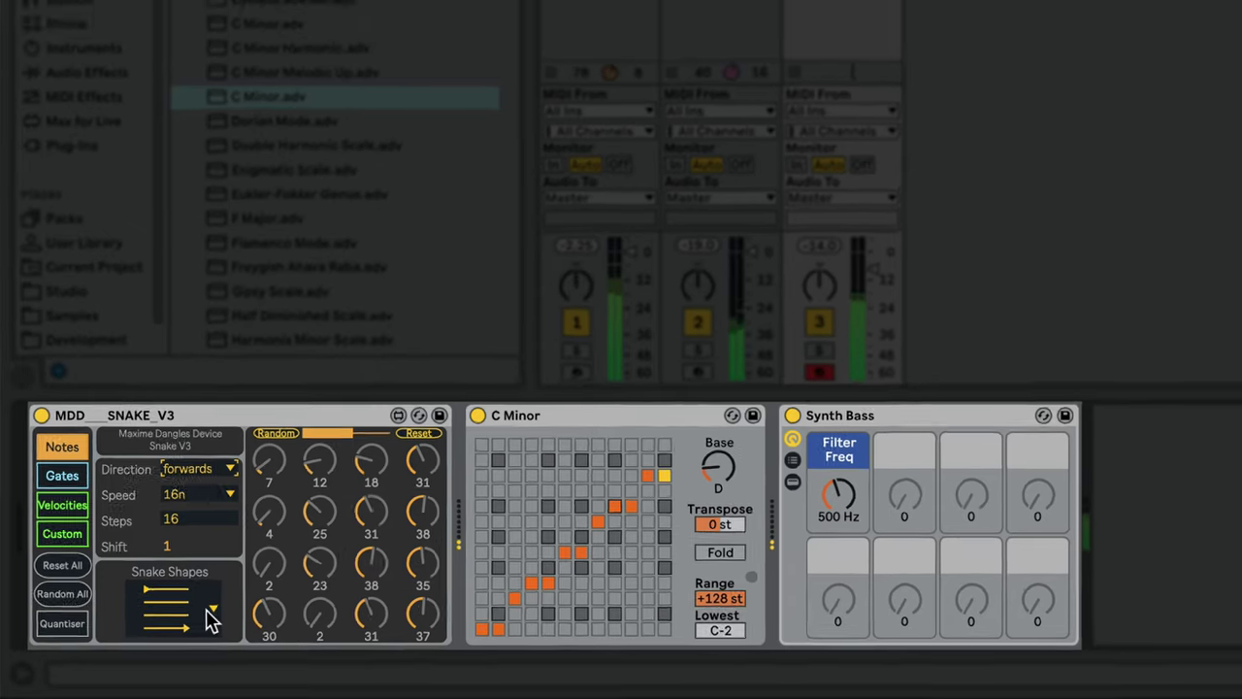
{"action": "left_click", "coordinate": [221, 610]}
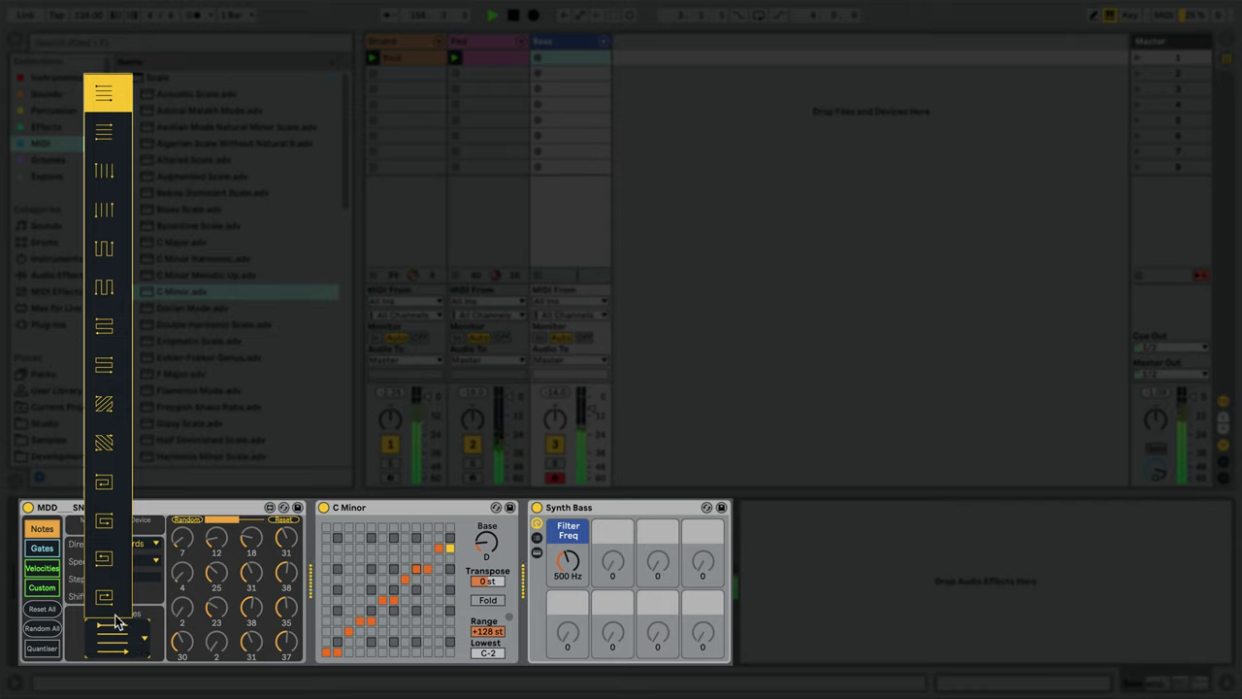
{"action": "left_click", "coordinate": [114, 598]}
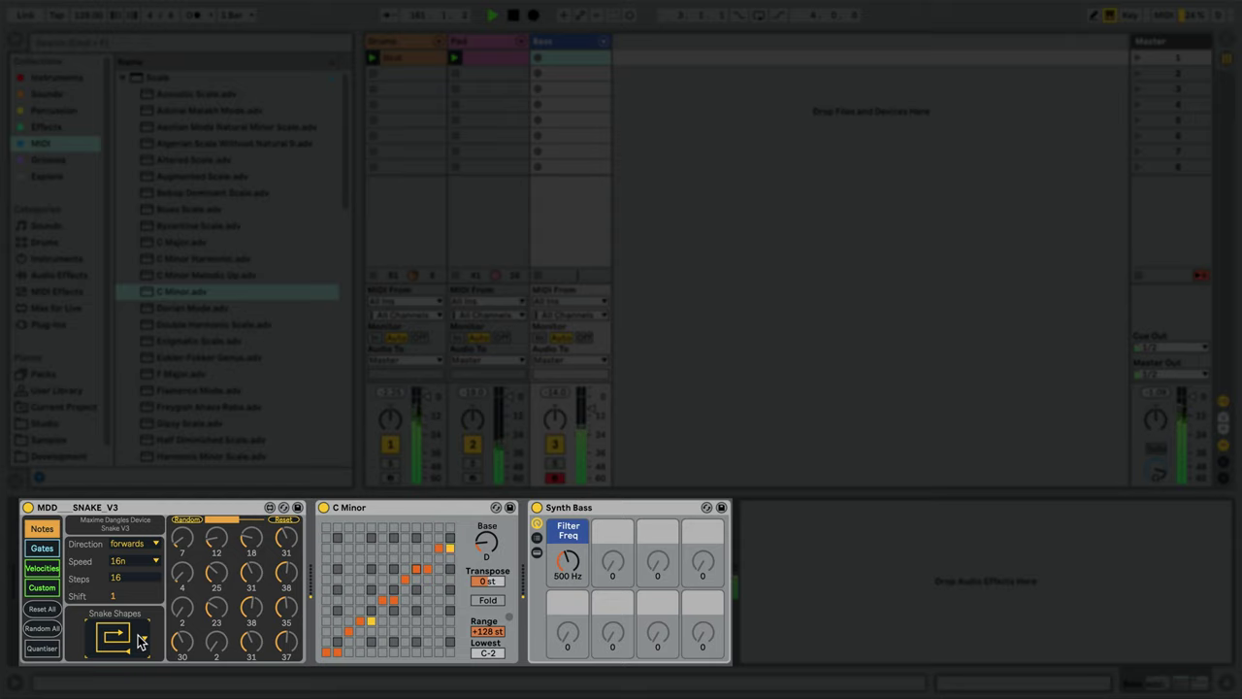
{"action": "left_click", "coordinate": [141, 641]}
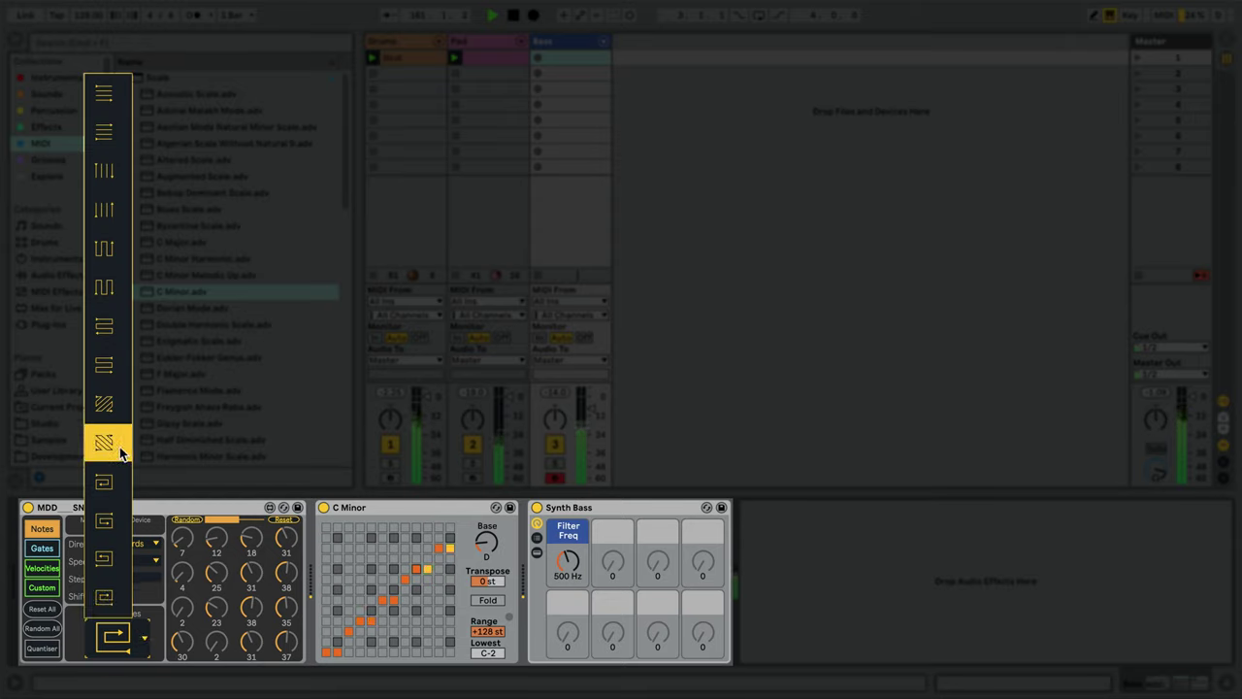
{"action": "left_click", "coordinate": [120, 446]}
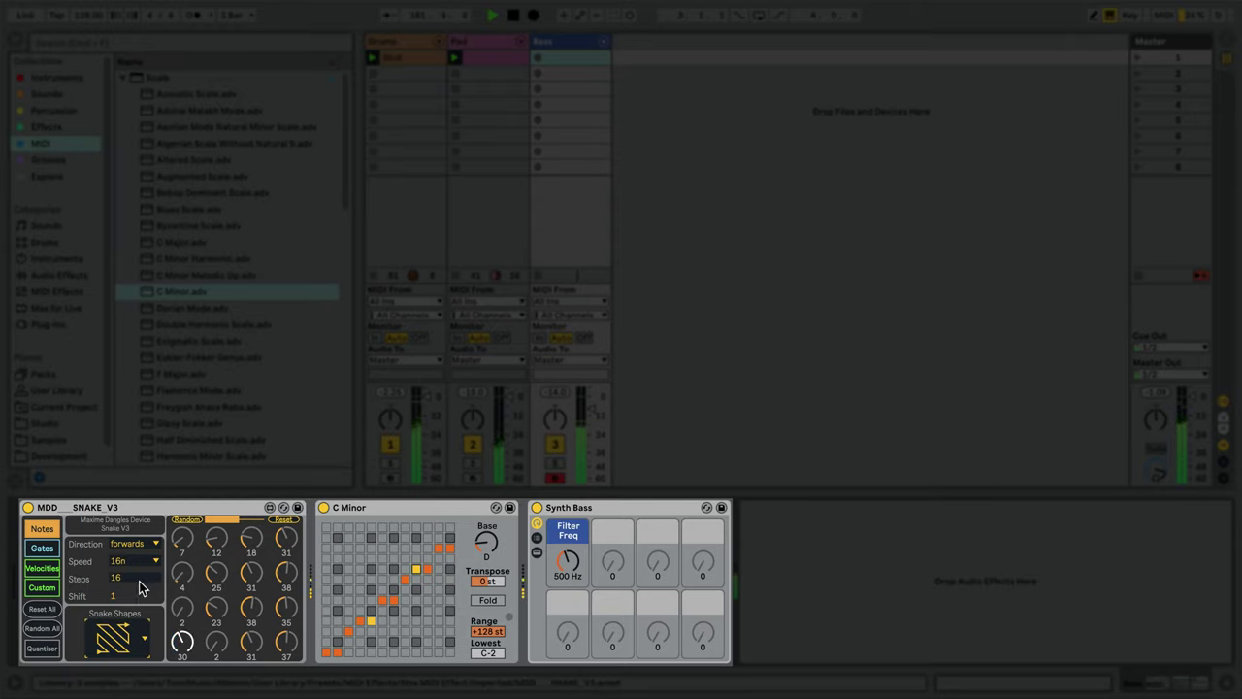
{"action": "left_click", "coordinate": [144, 644]}
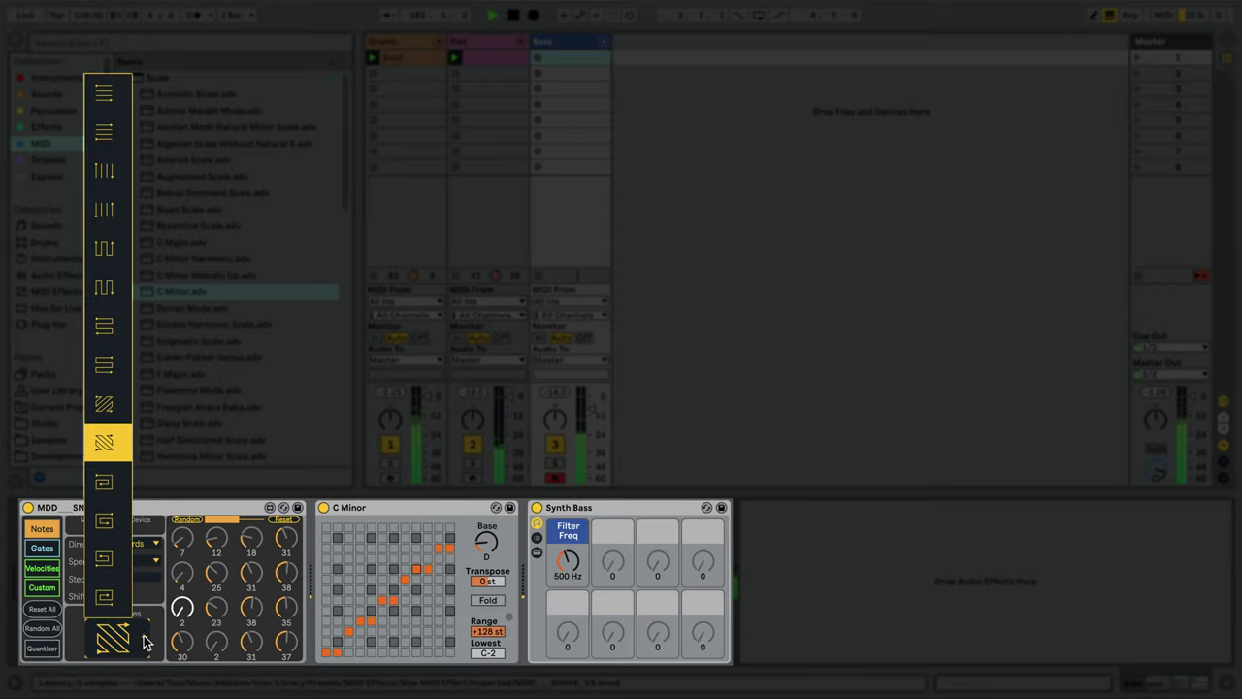
{"action": "left_click", "coordinate": [119, 98]}
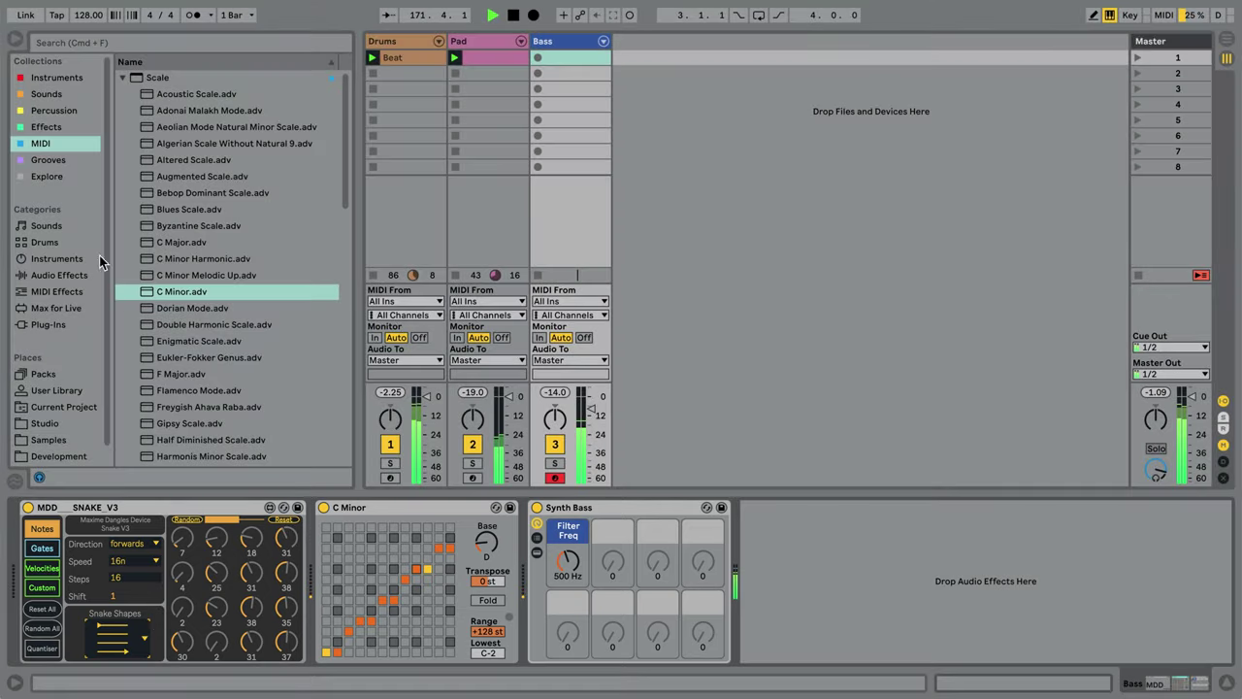
- Insert LFO.adv after Synth Bass on the Bass track and map it to a Snake note knob
{"action": "left_click", "coordinate": [45, 128]}
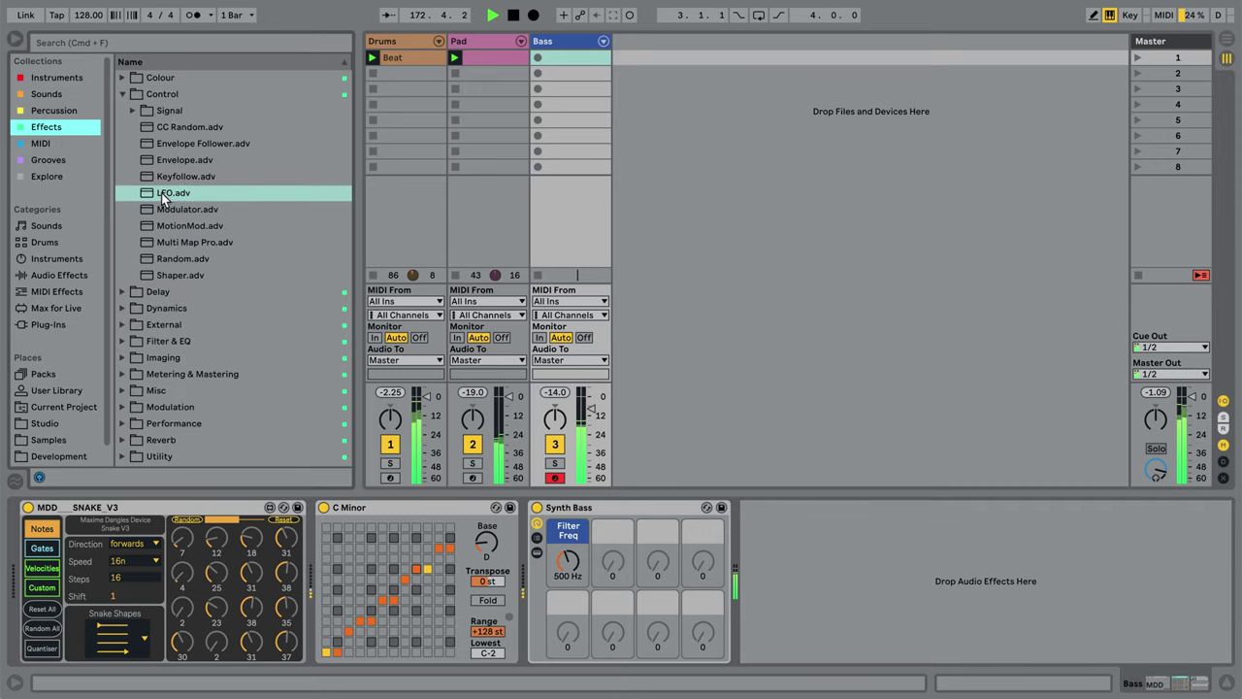
{"action": "left_click_drag", "start_coordinate": [163, 198], "coordinate": [760, 550]}
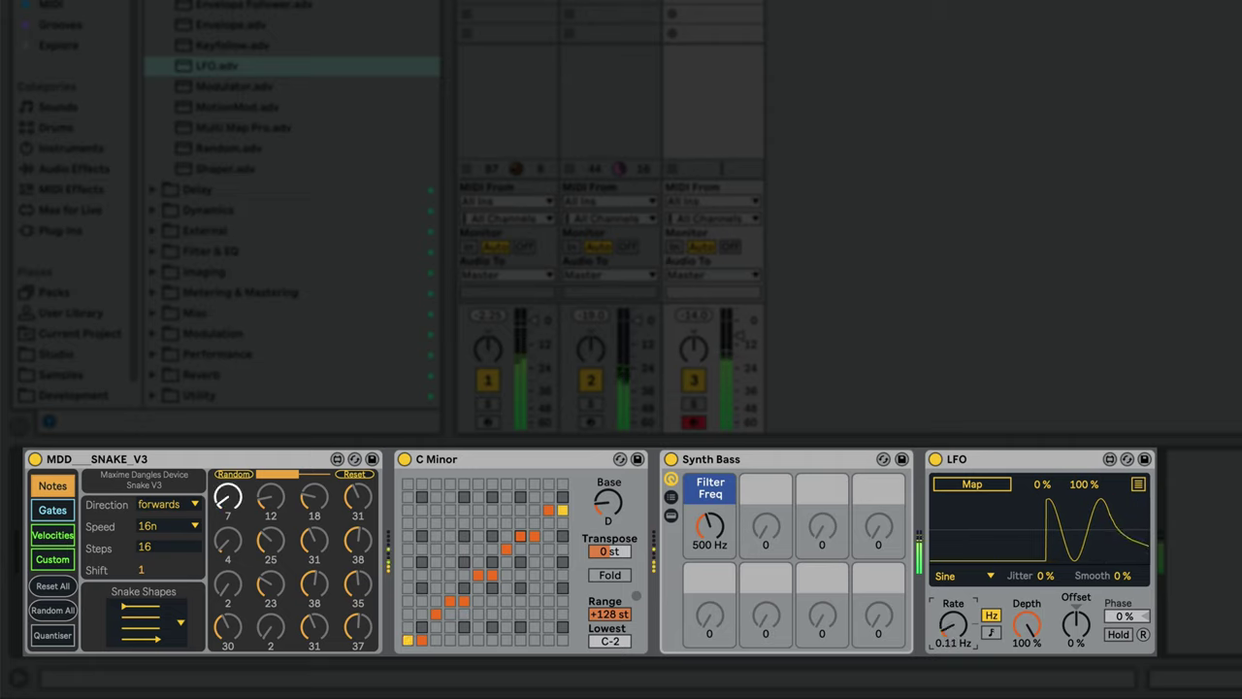
{"action": "left_click", "coordinate": [971, 483]}
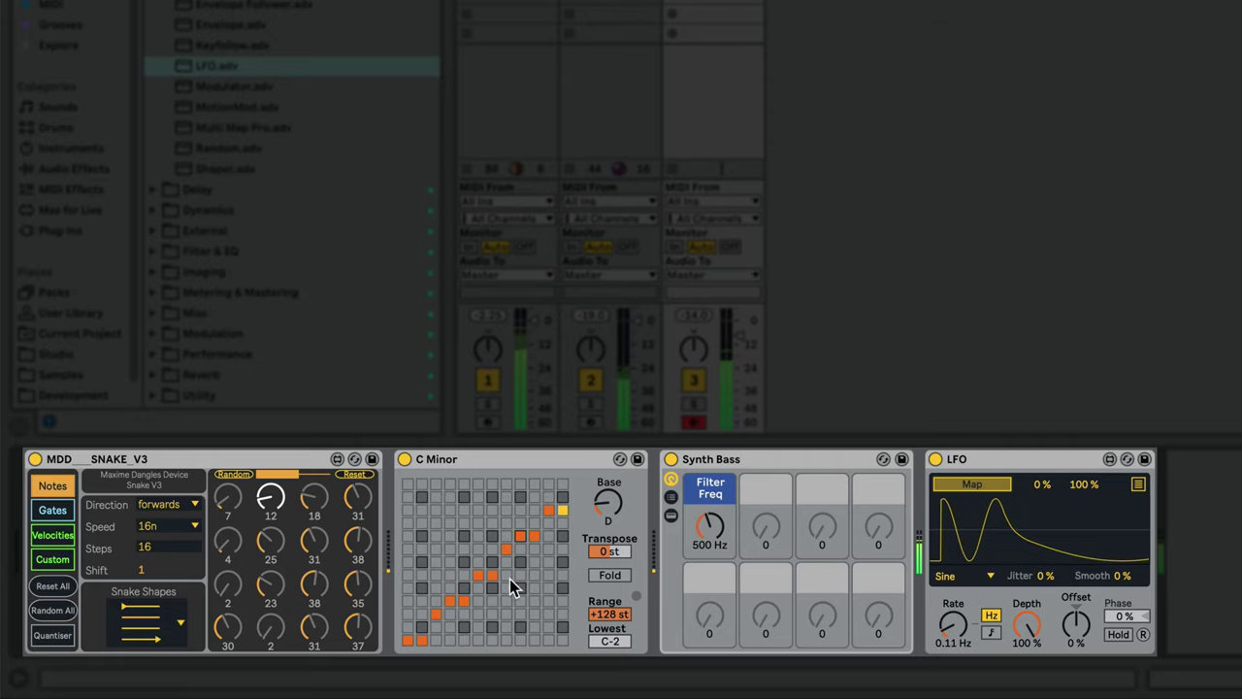
{"action": "left_click", "coordinate": [146, 619]}
{"action": "left_click", "coordinate": [90, 627]}
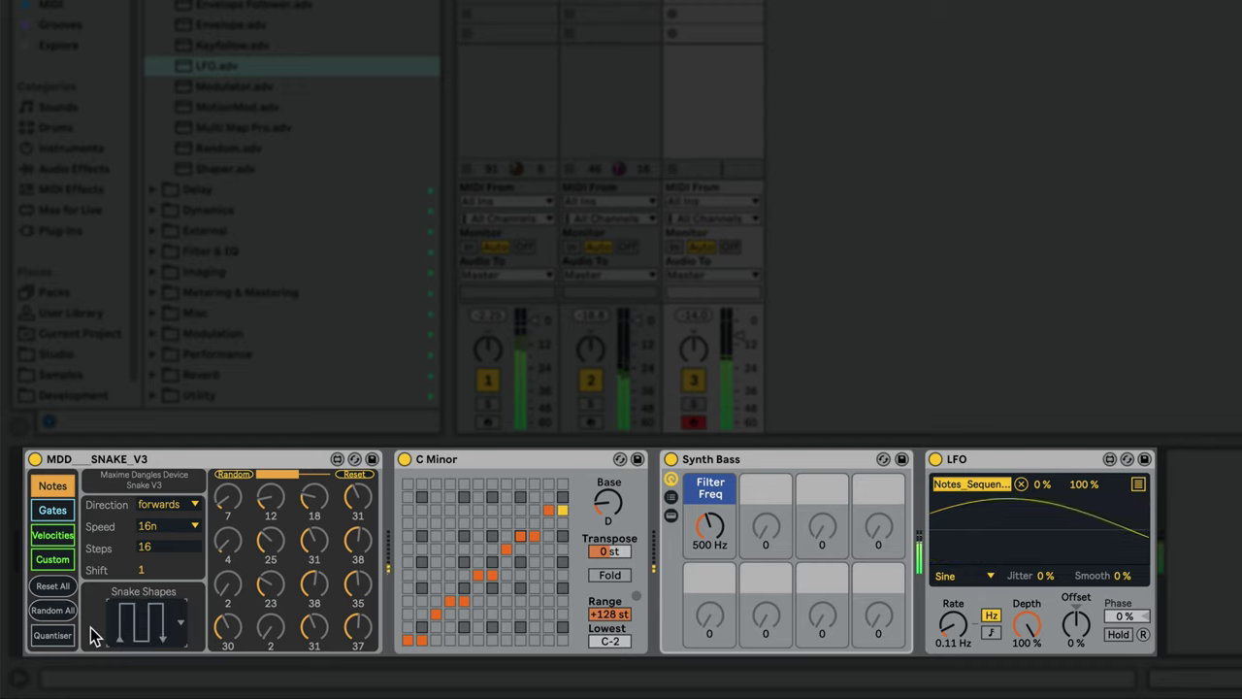
- Tempo-sync the LFO rate and remap the LFO from Random All to the Snake's note sequence
{"action": "left_click", "coordinate": [1020, 484]}
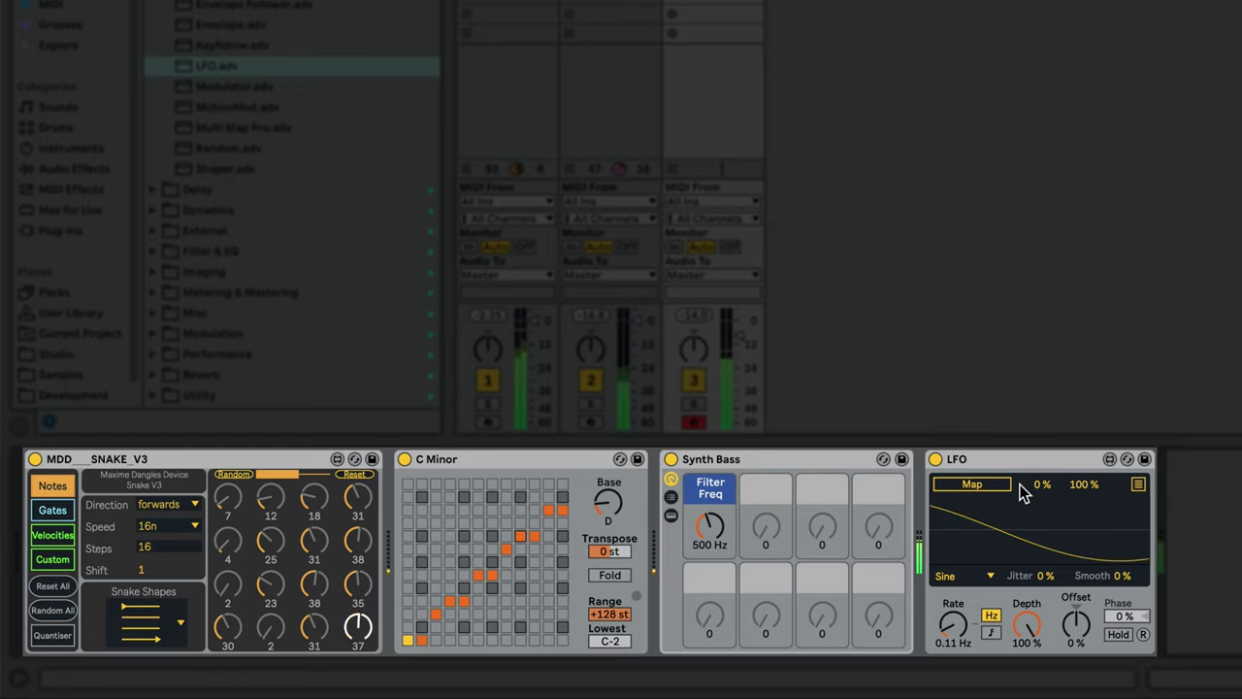
{"action": "left_click", "coordinate": [991, 632]}
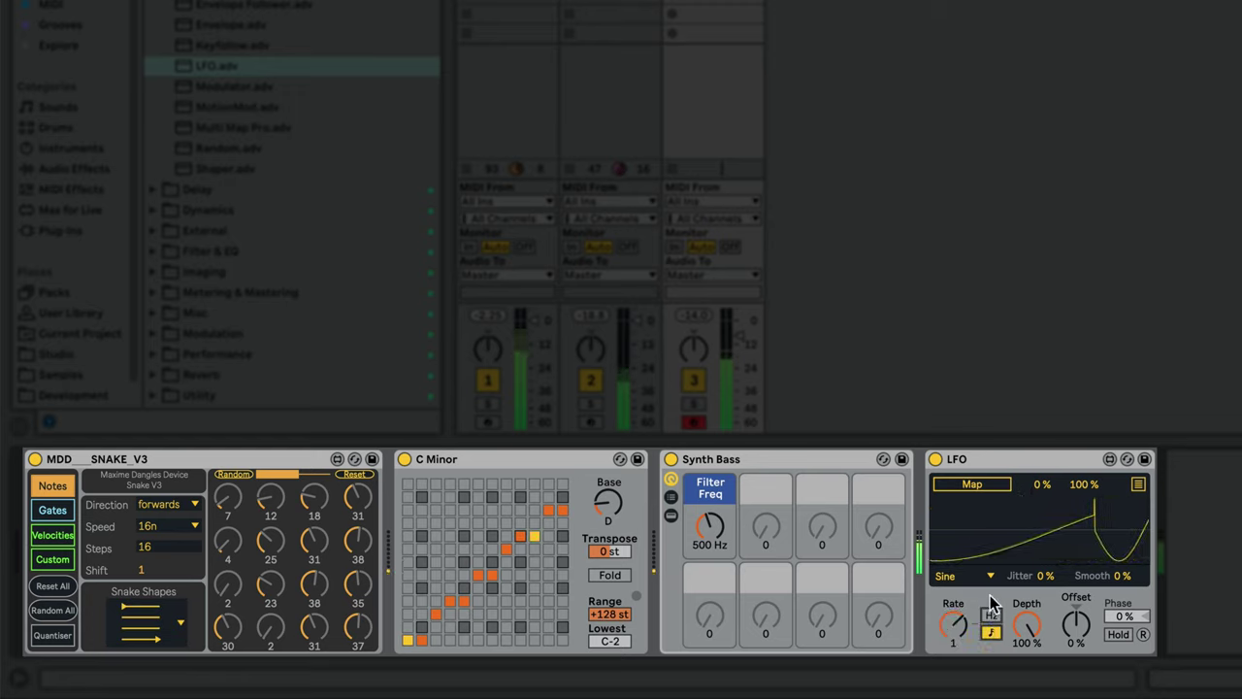
{"action": "left_click", "coordinate": [988, 485]}
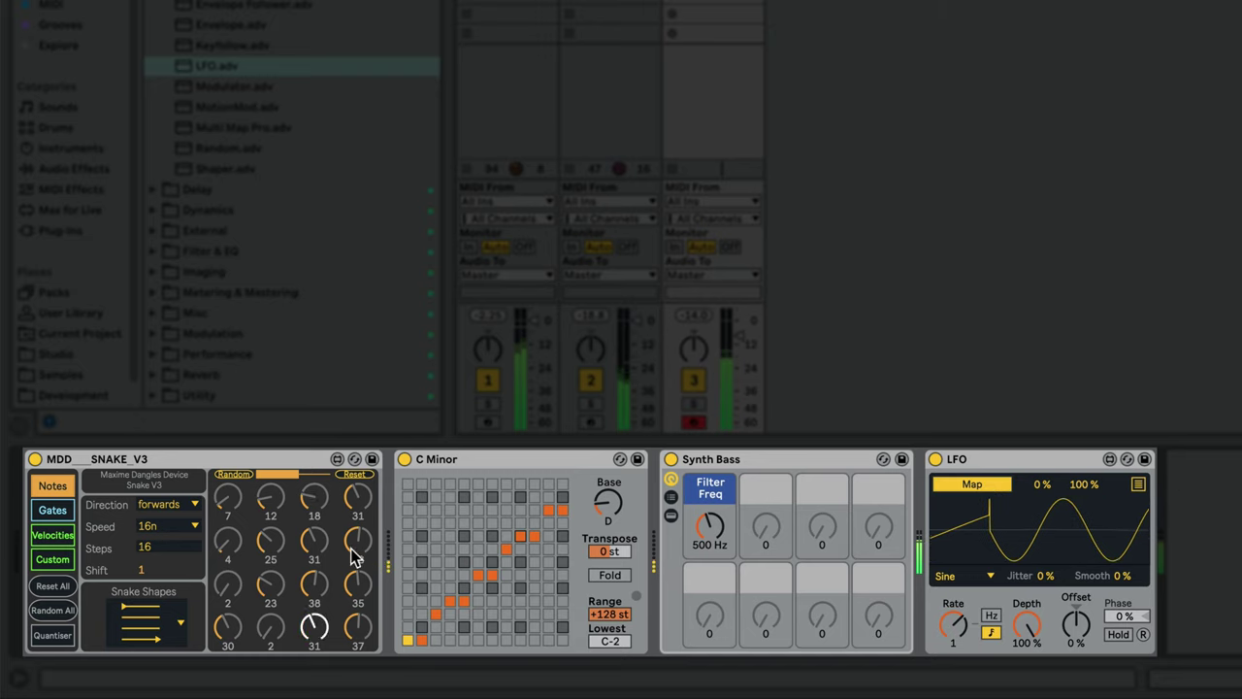
{"action": "left_click", "coordinate": [66, 610]}
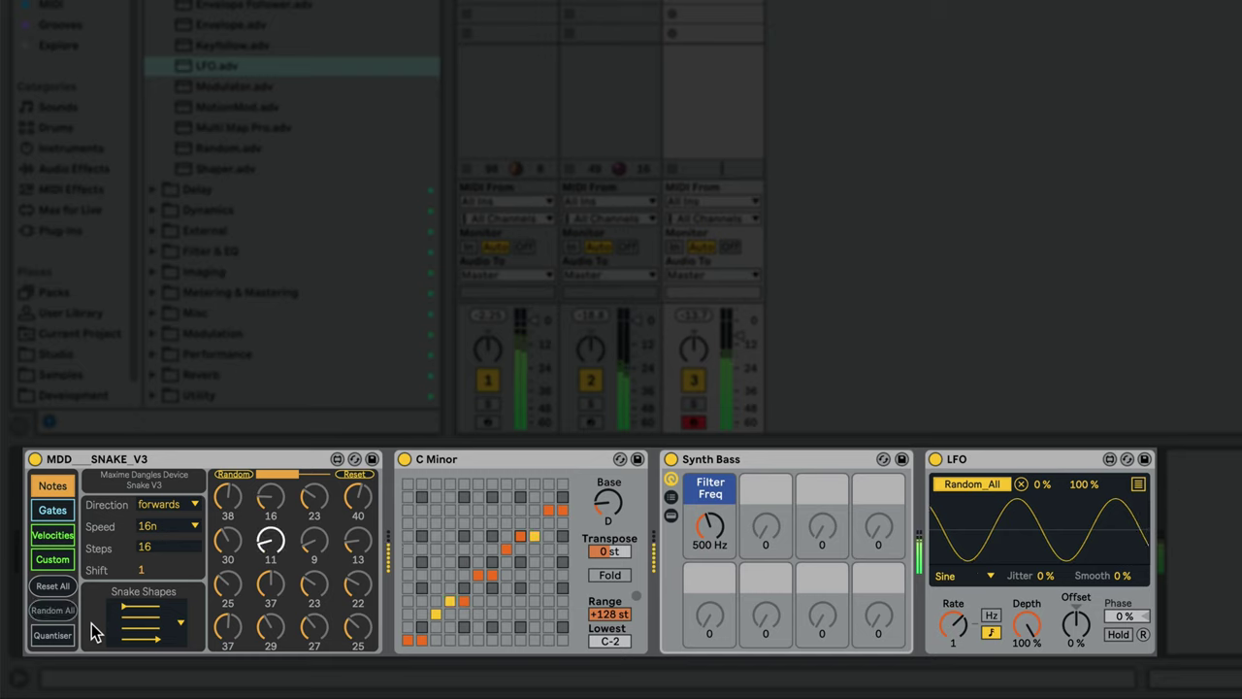
{"action": "left_click", "coordinate": [1021, 485]}
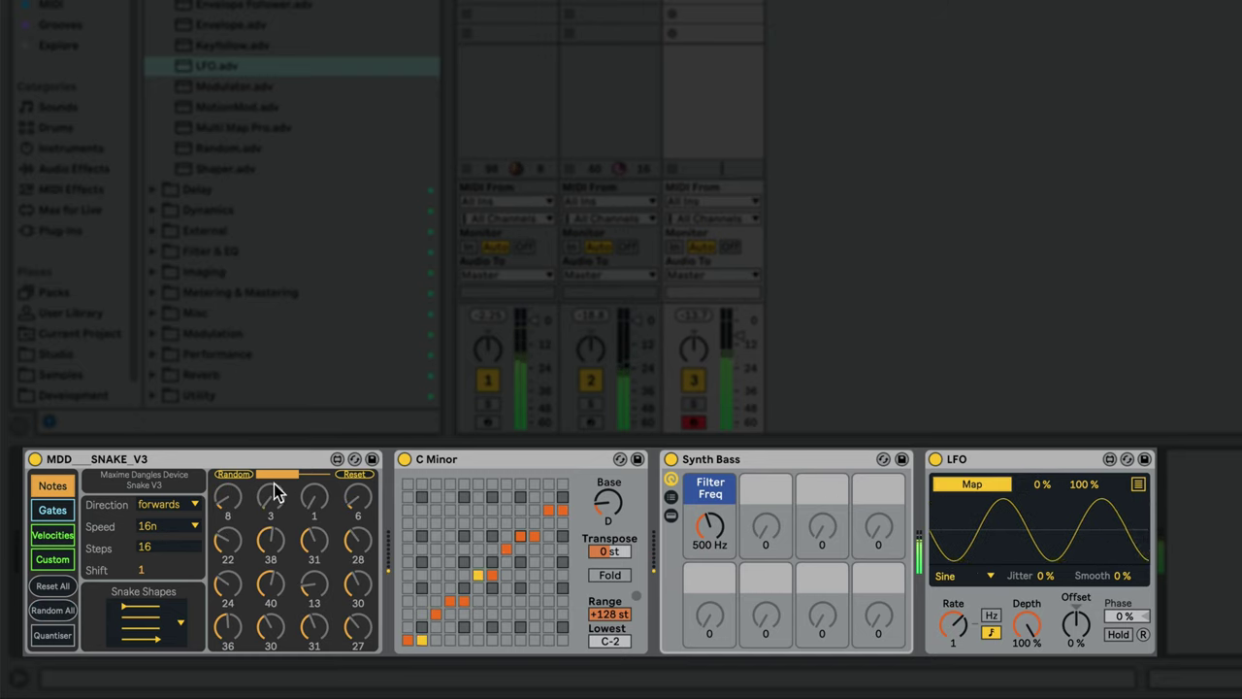
{"action": "left_click", "coordinate": [238, 474]}
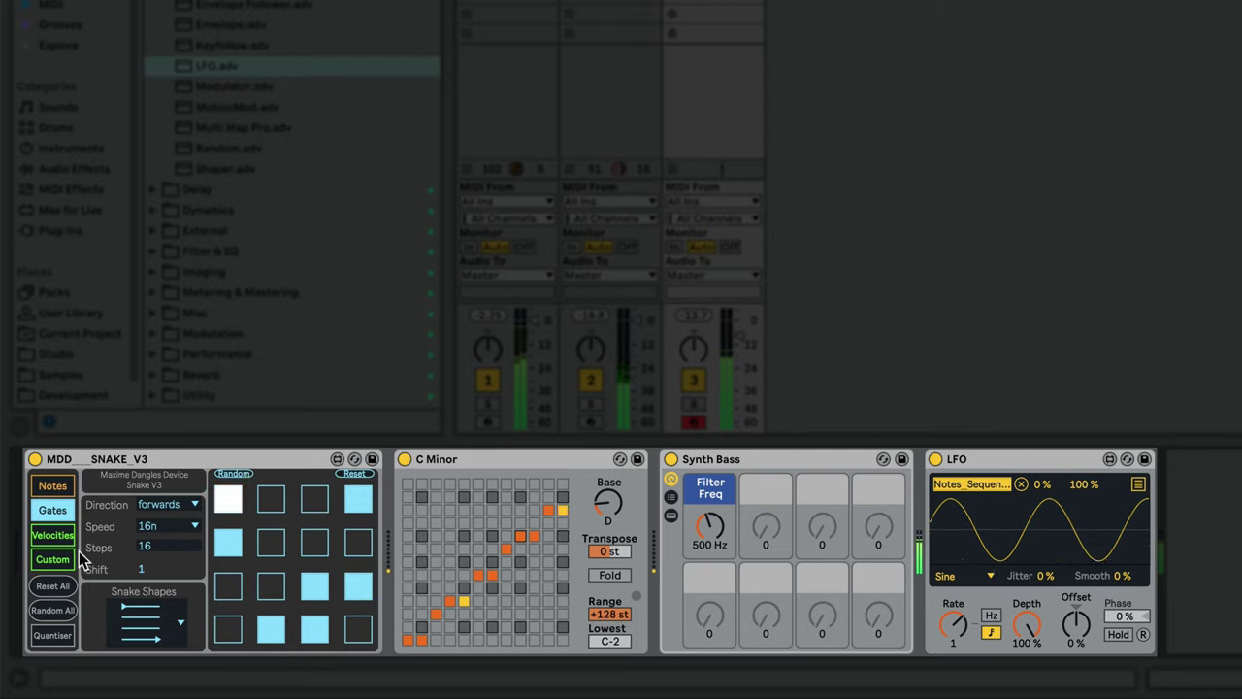
- Map the Snake's Custom sequence to Synth Bass Filter Freq, then re-randomise values within a narrower range
{"action": "left_click", "coordinate": [52, 560]}
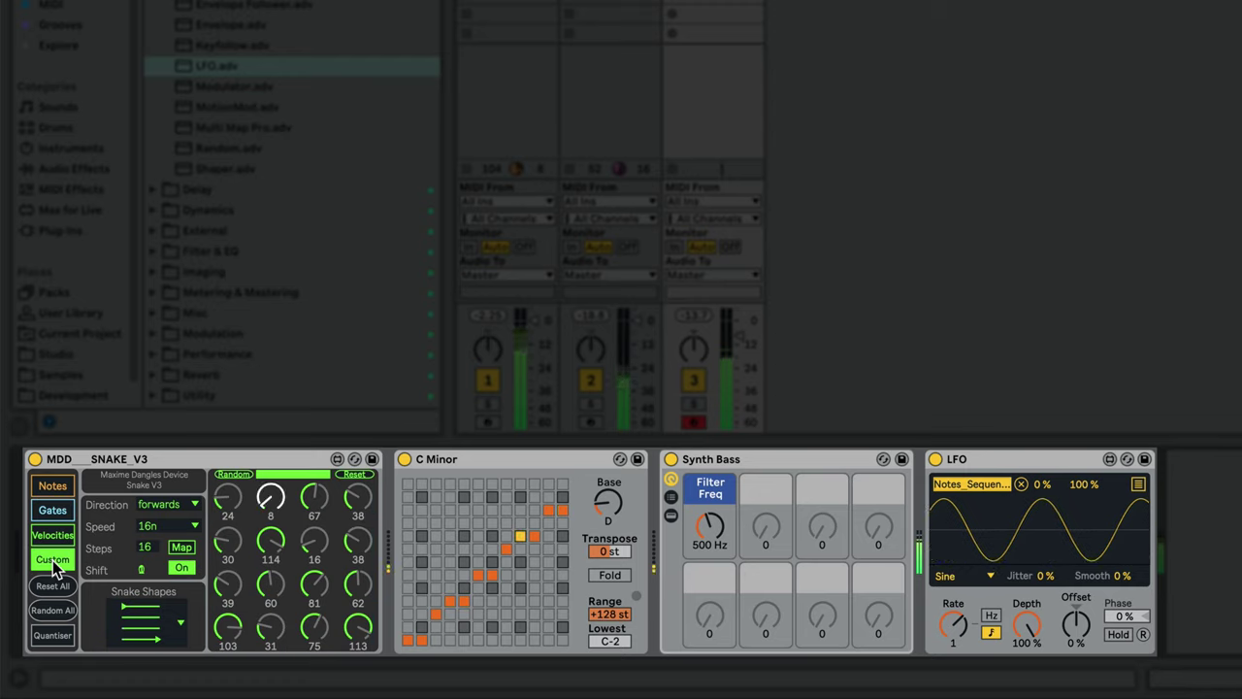
{"action": "left_click", "coordinate": [185, 549]}
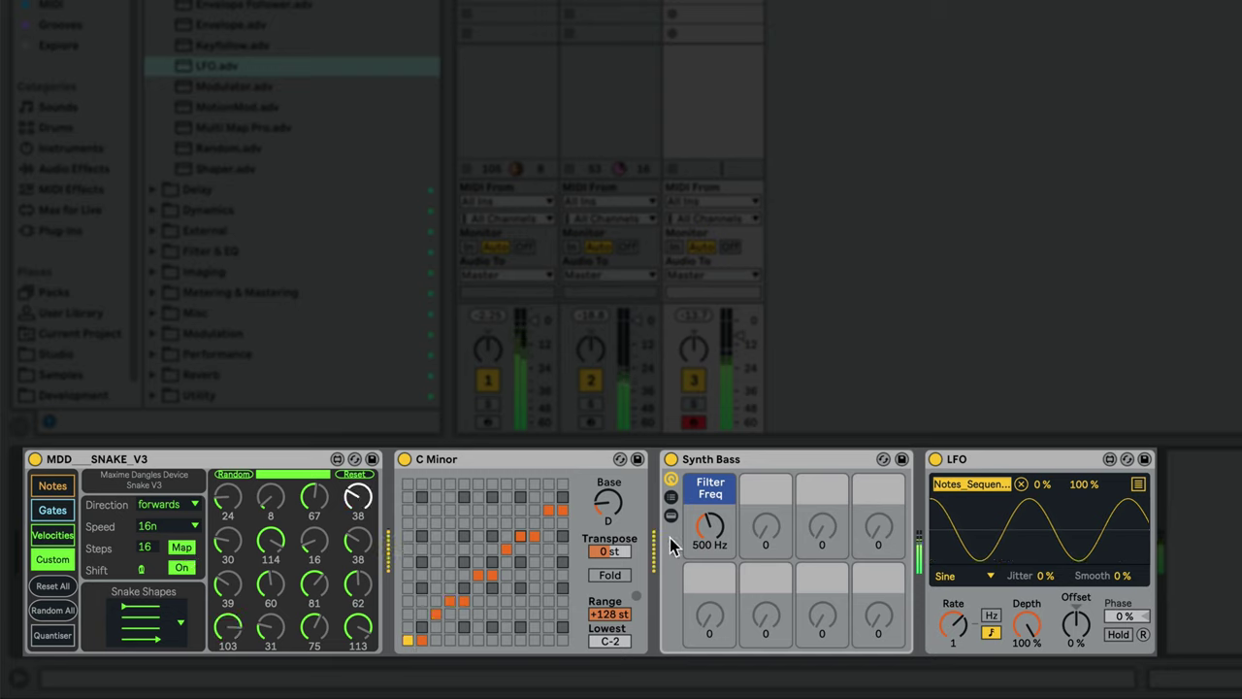
{"action": "left_click", "coordinate": [709, 530]}
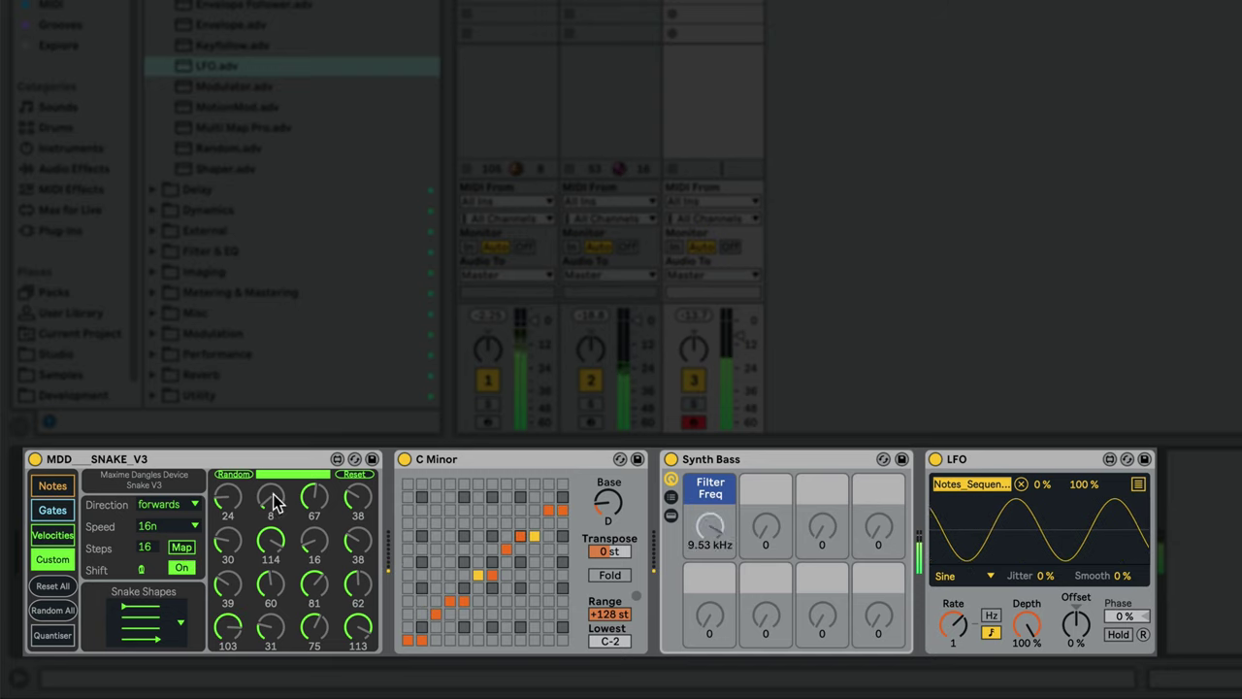
{"action": "left_click_drag", "start_coordinate": [298, 476], "coordinate": [248, 476]}
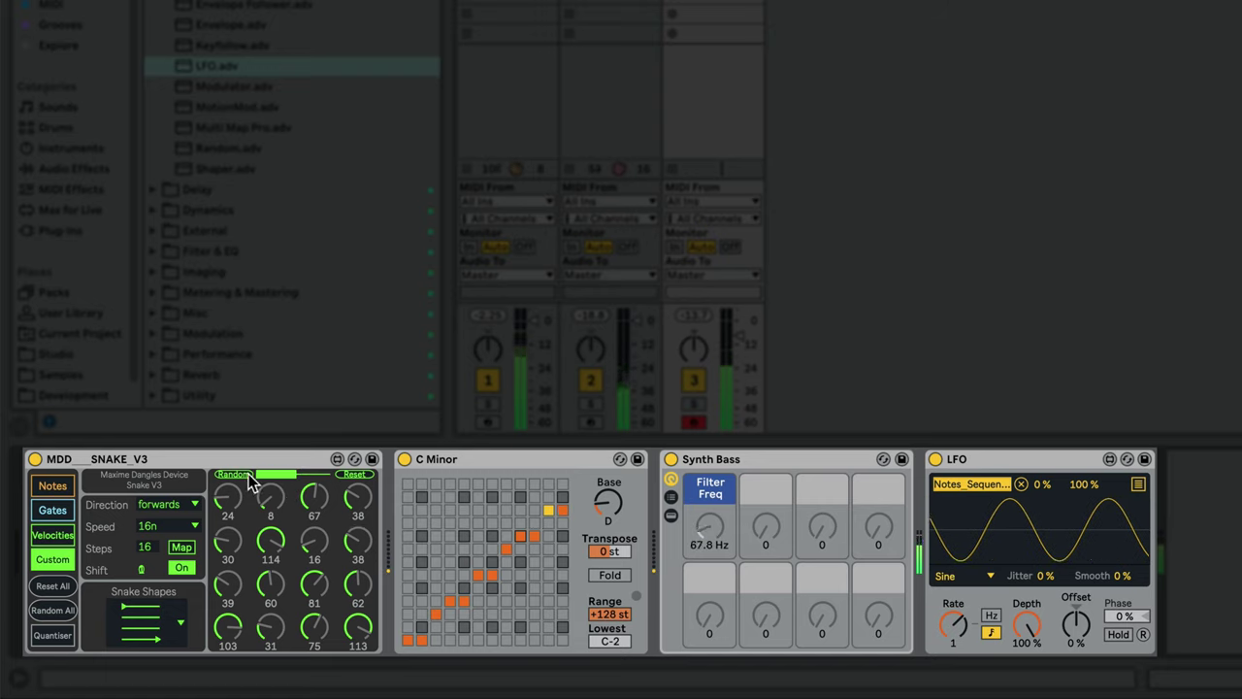
{"action": "left_click", "coordinate": [235, 474]}
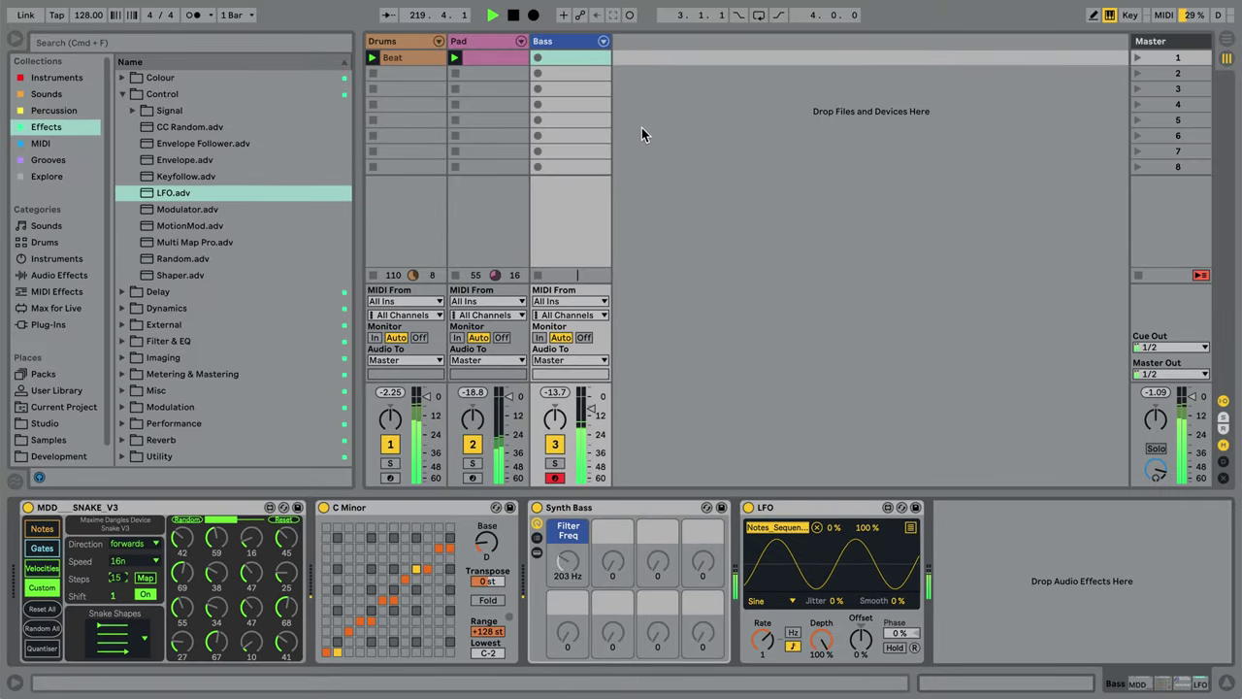
- Insert a new MIDI track with its MIDI input set to Bass, and arm it
{"action": "right_click", "coordinate": [770, 16]}
{"action": "left_click", "coordinate": [653, 153]}
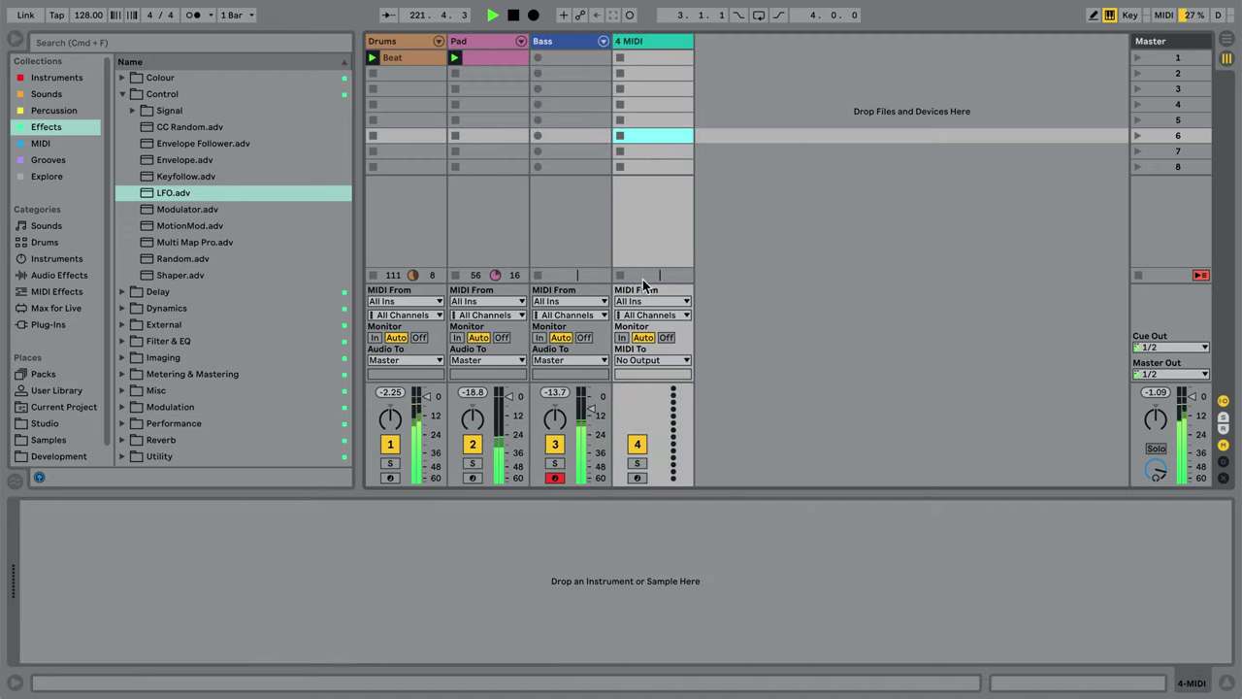
{"action": "left_click", "coordinate": [652, 300]}
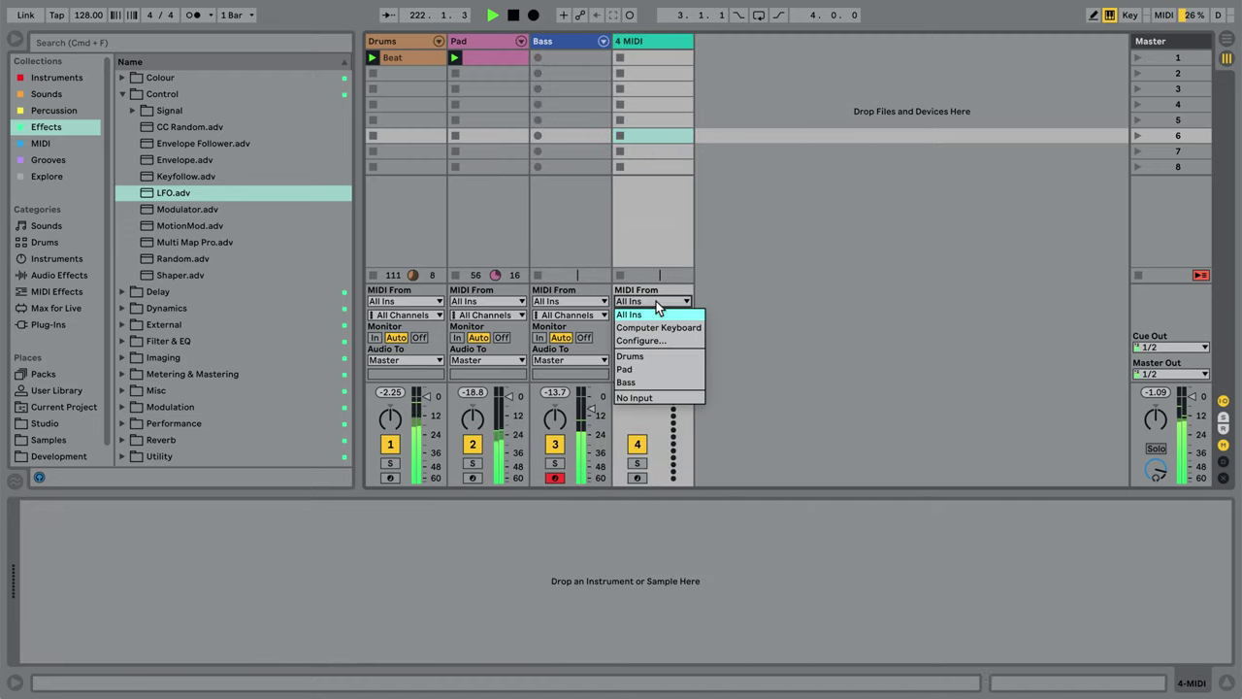
{"action": "left_click", "coordinate": [626, 381]}
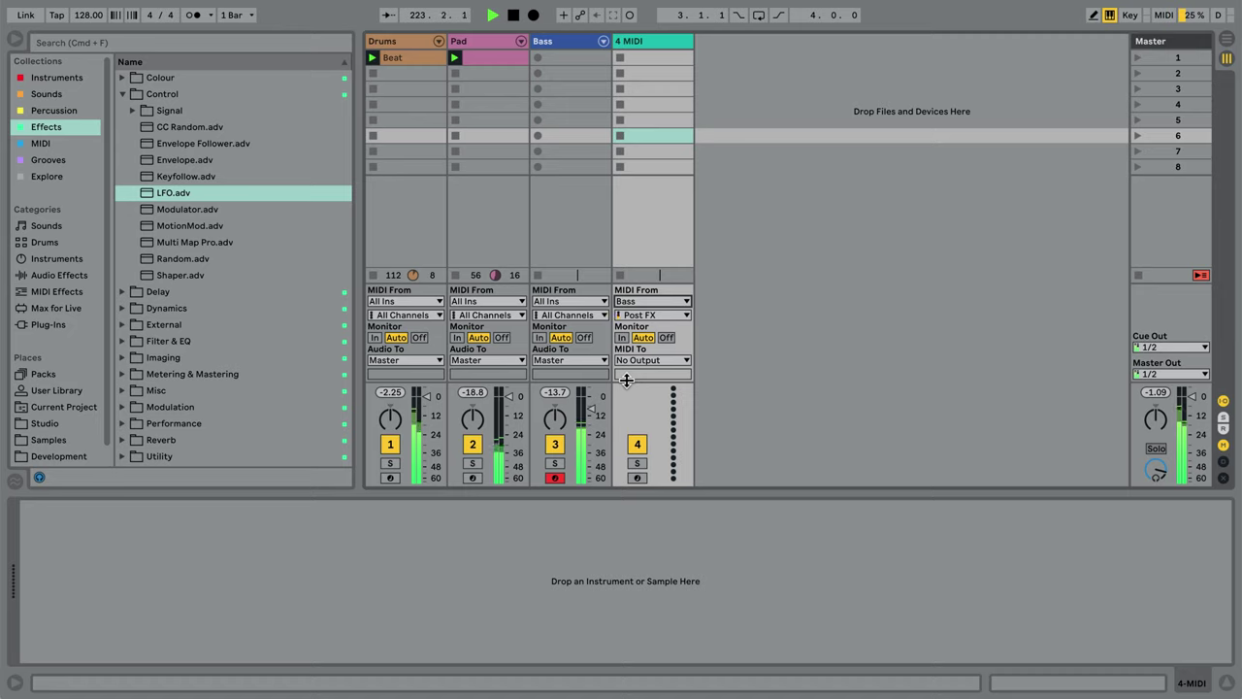
{"action": "left_click", "coordinate": [638, 477]}
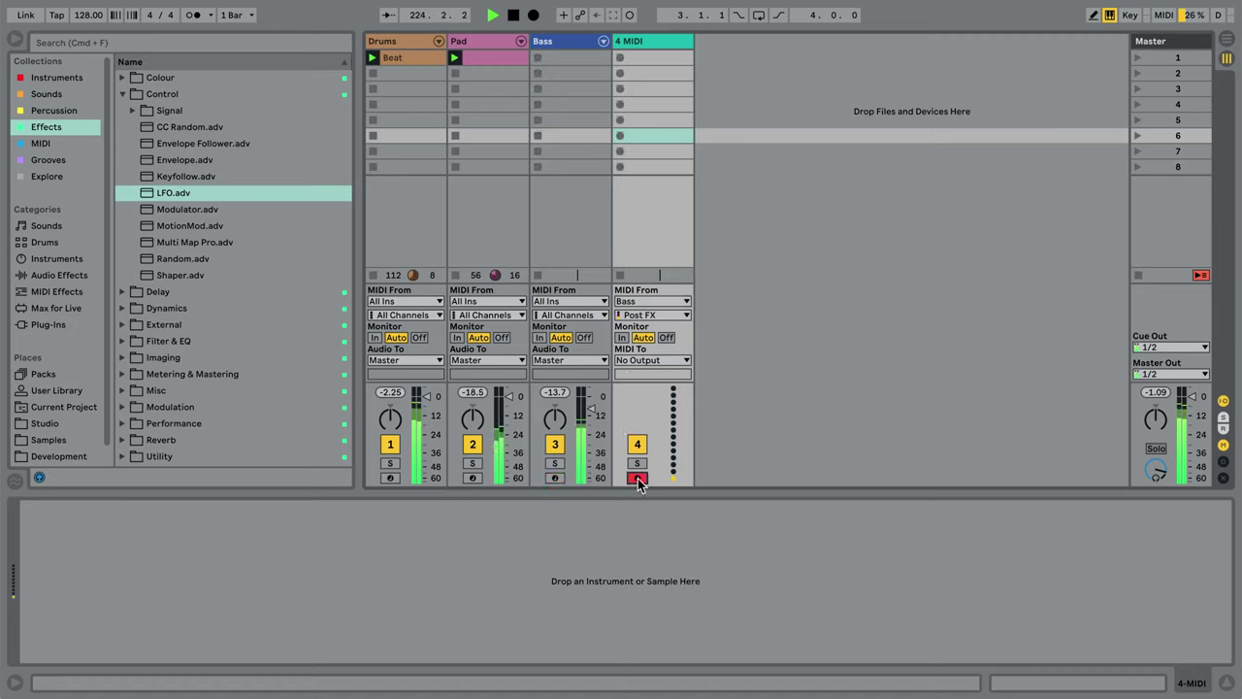
- Record a 4-bar clip from Bass in slot 1, then show the Drums track's devices
{"action": "left_click", "coordinate": [620, 58]}
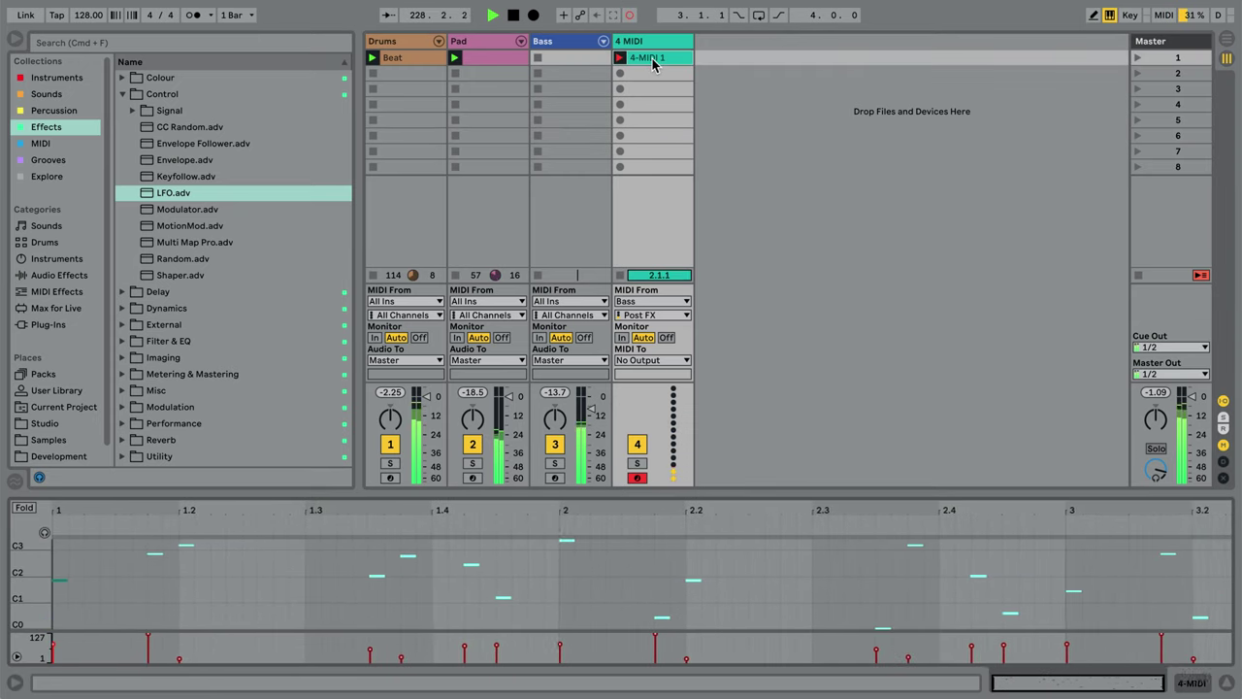
{"action": "left_click", "coordinate": [621, 276]}
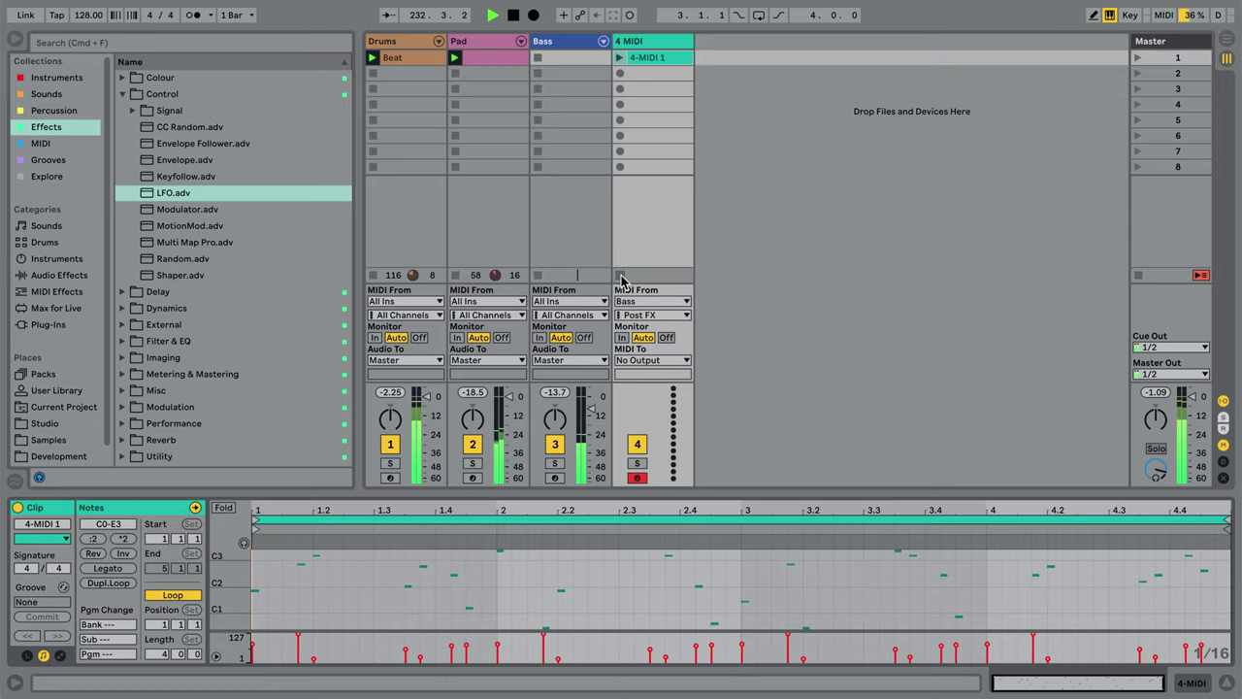
{"action": "left_click", "coordinate": [420, 44]}
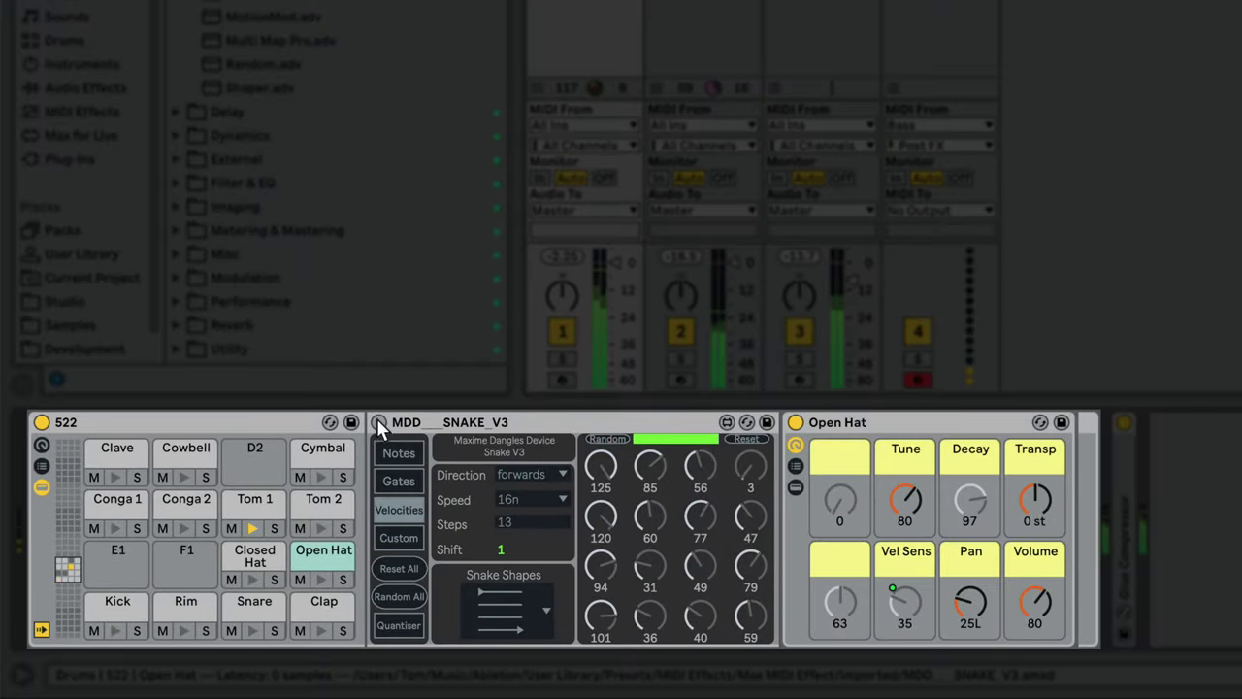
- Switch on the Drums Snake, check its Gates, Custom and Notes views, and set Steps to 16
{"action": "left_click", "coordinate": [378, 422]}
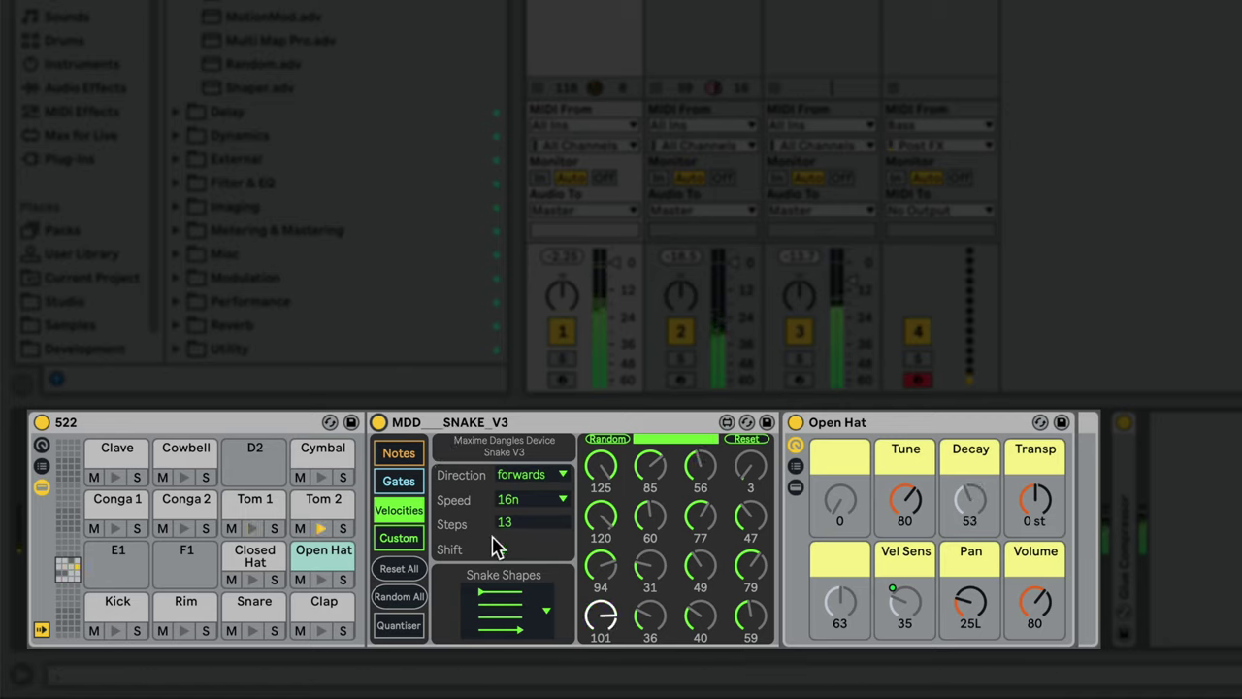
{"action": "left_click_drag", "start_coordinate": [501, 524], "coordinate": [500, 514]}
{"action": "left_click", "coordinate": [398, 481]}
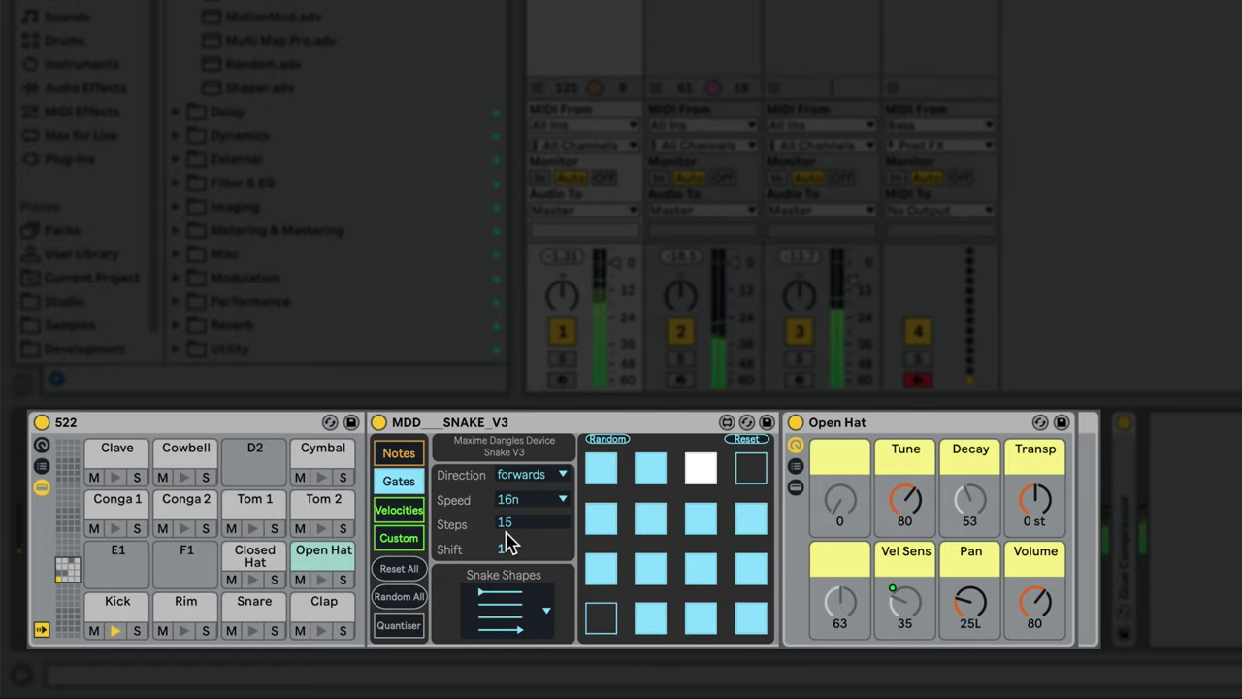
{"action": "left_click", "coordinate": [398, 538]}
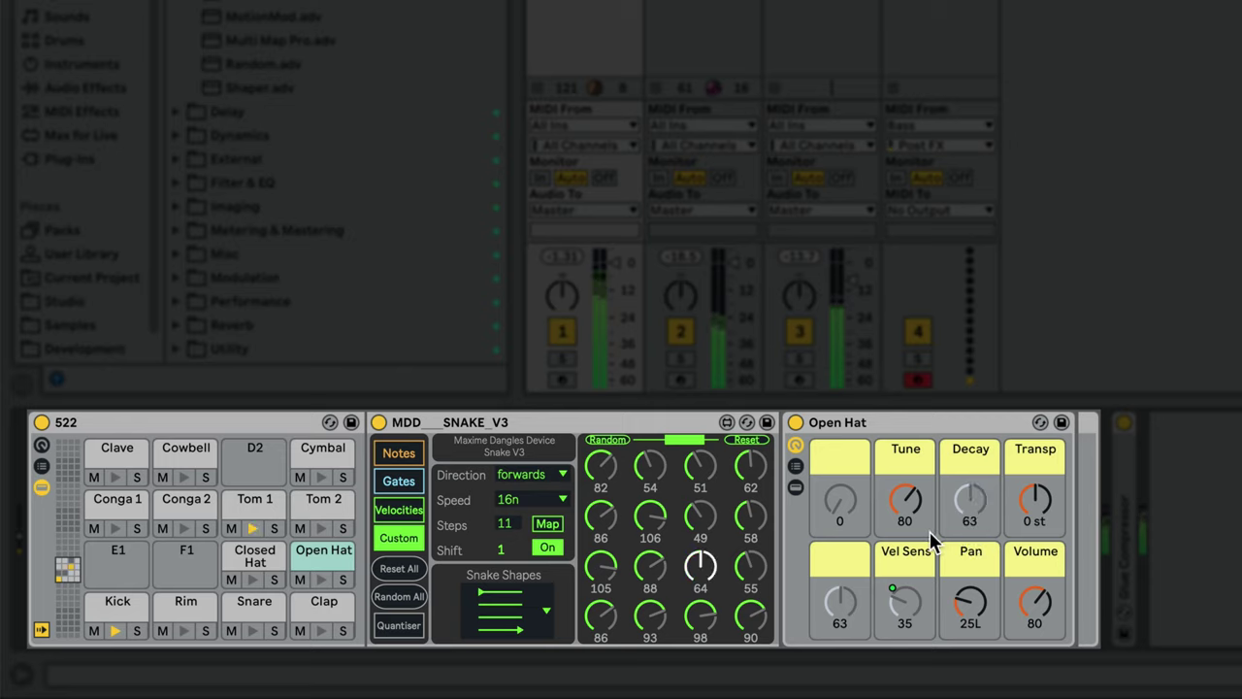
{"action": "left_click", "coordinate": [397, 452]}
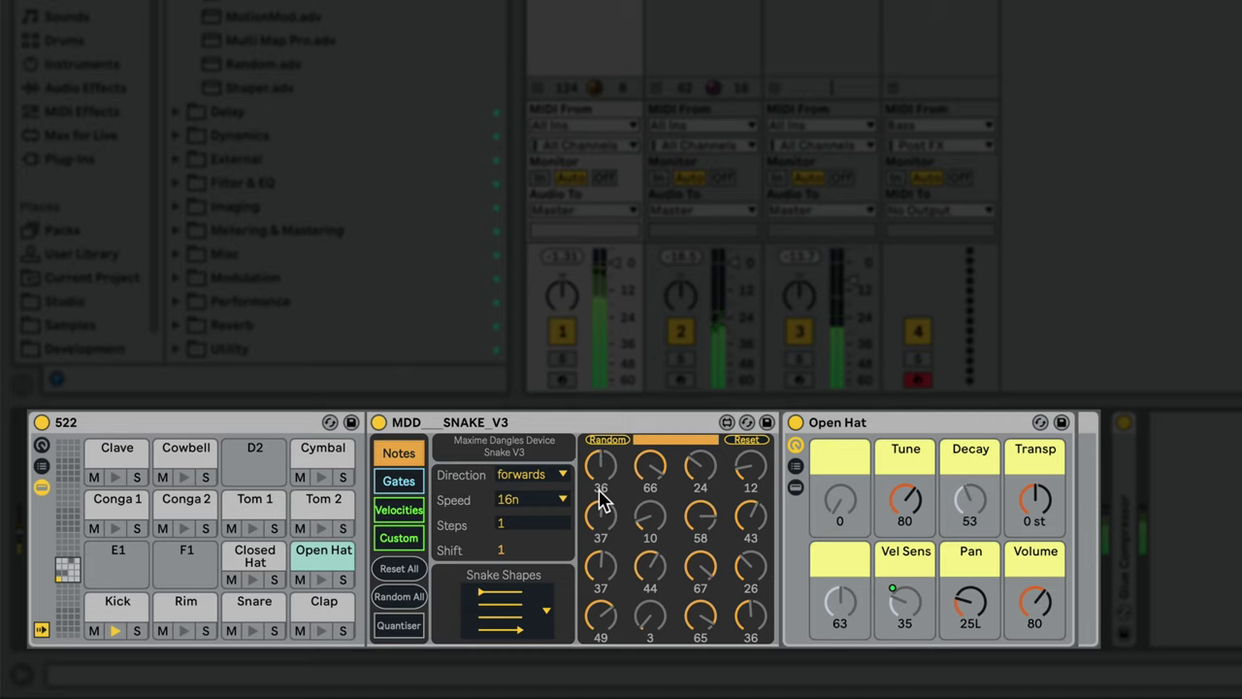
{"action": "left_click", "coordinate": [532, 525]}
{"action": "type", "text": "16"}
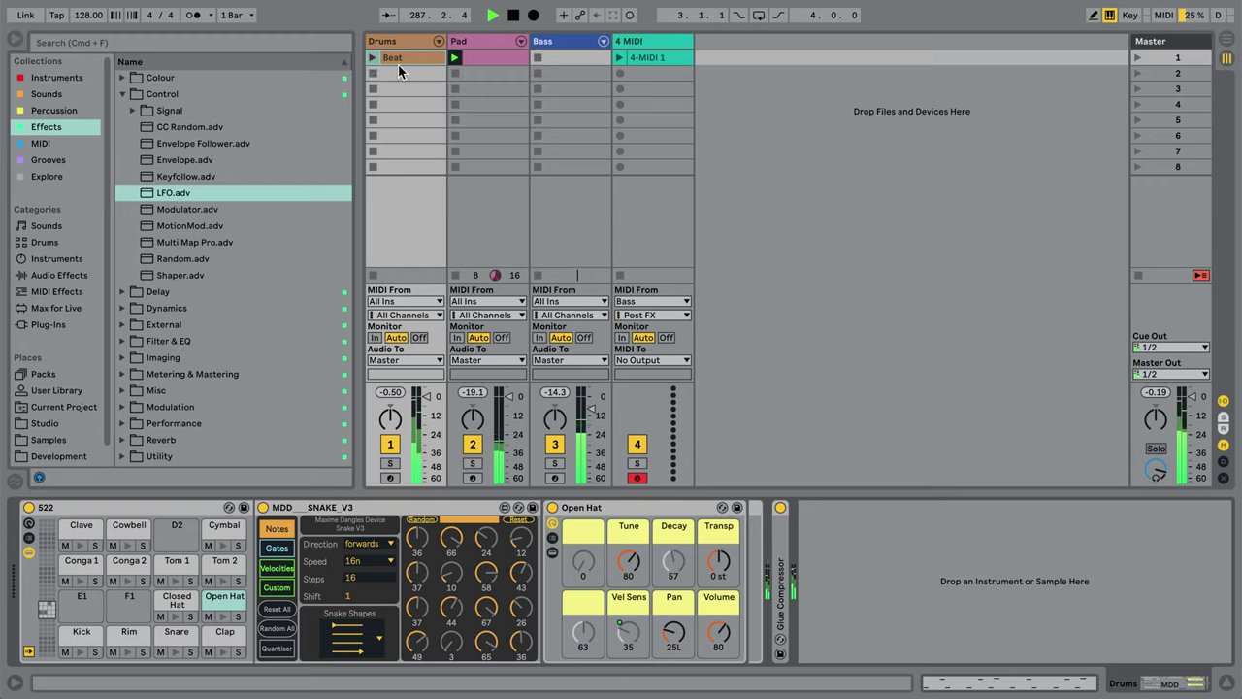
- Duplicate the Beat clip, launch it, and draw its Snake on/off automation to Off
{"action": "right_click", "coordinate": [398, 66]}
{"action": "left_click", "coordinate": [418, 93]}
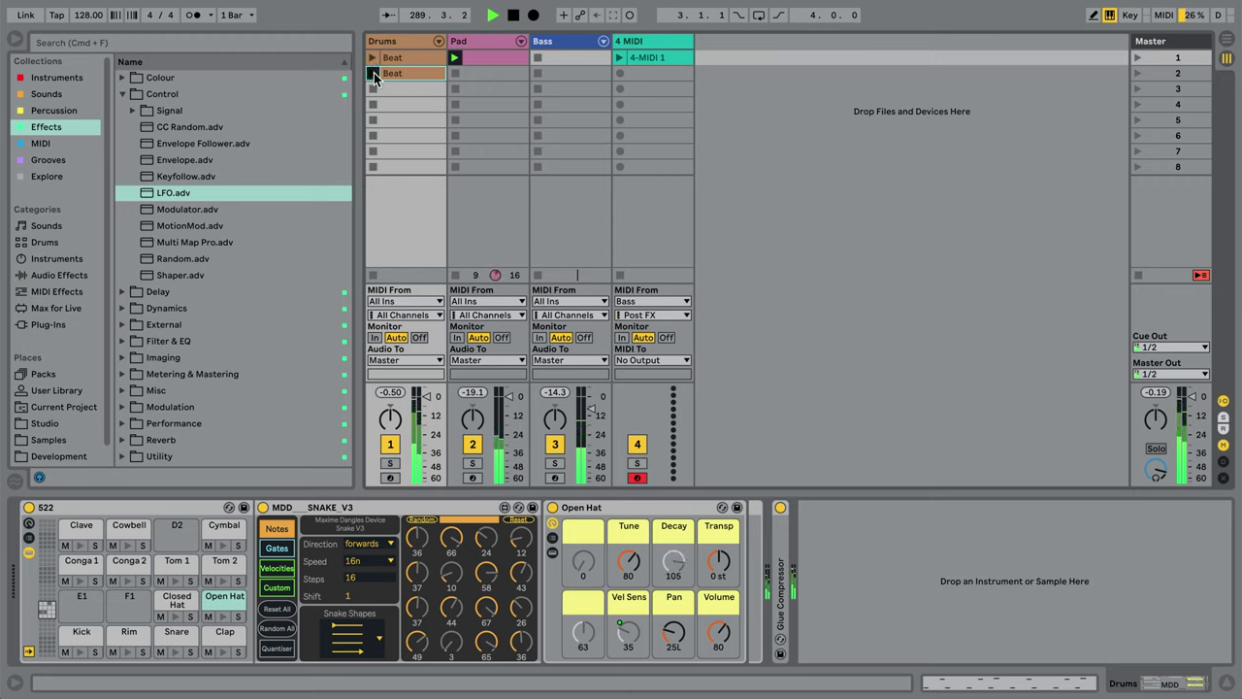
{"action": "left_click", "coordinate": [373, 75]}
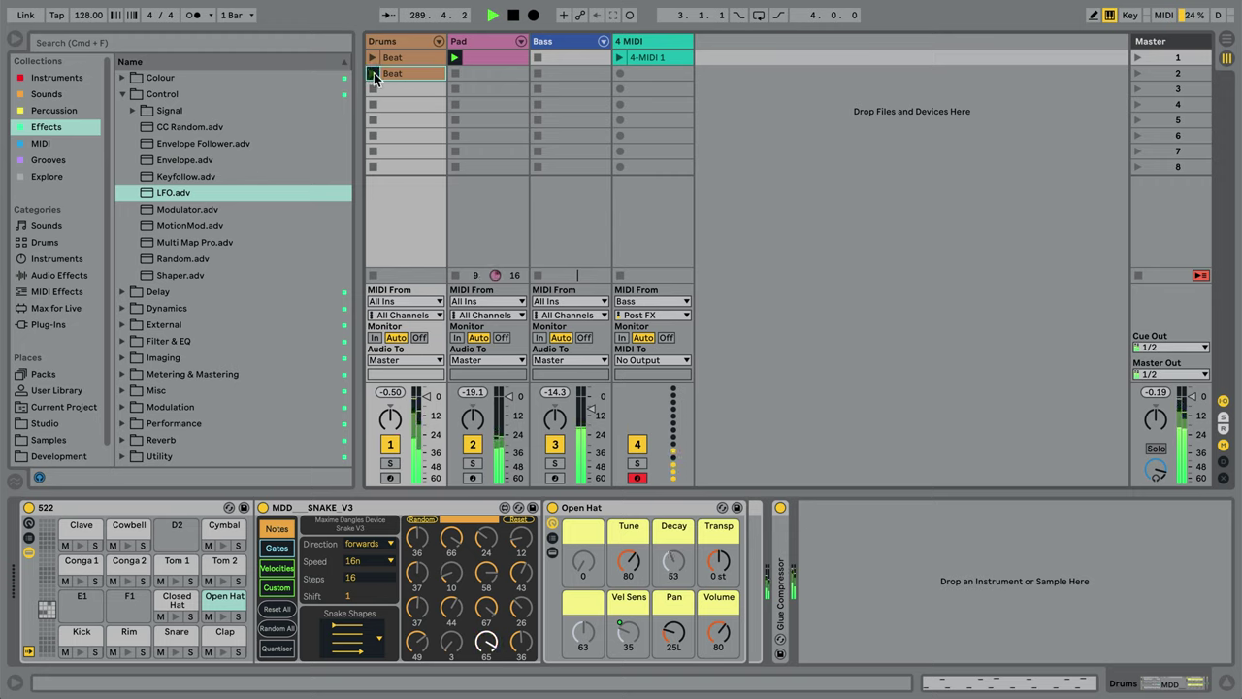
{"action": "right_click", "coordinate": [268, 512]}
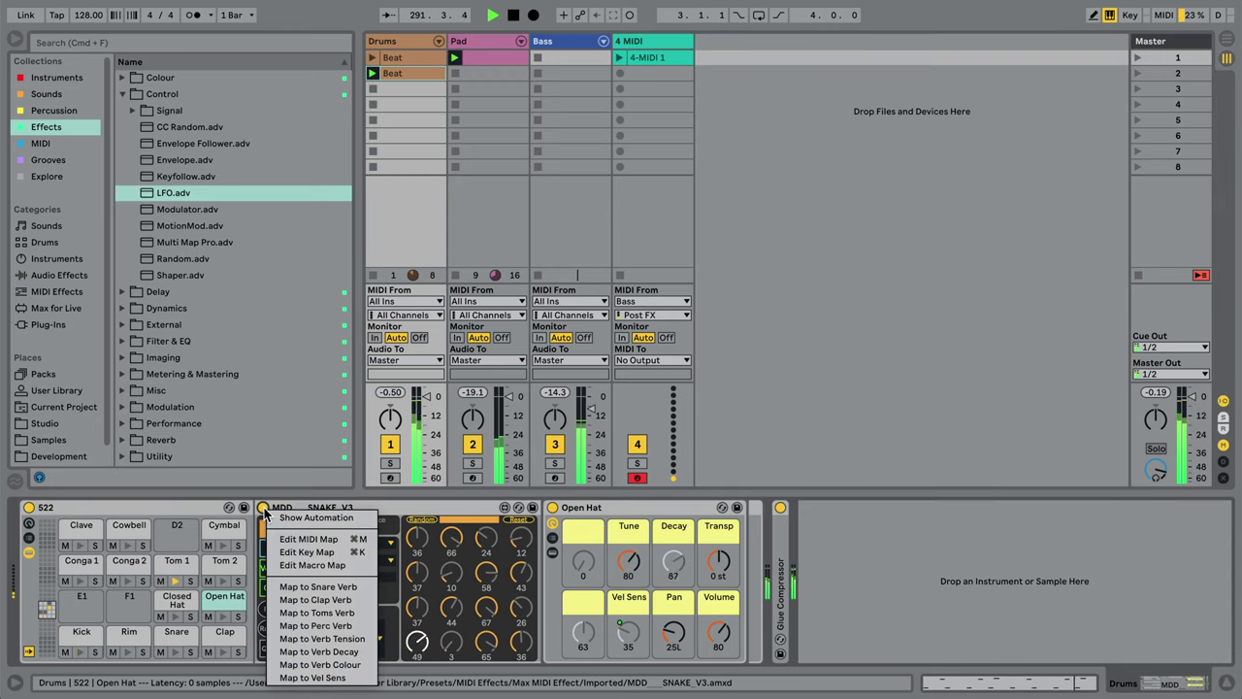
{"action": "left_click", "coordinate": [287, 519]}
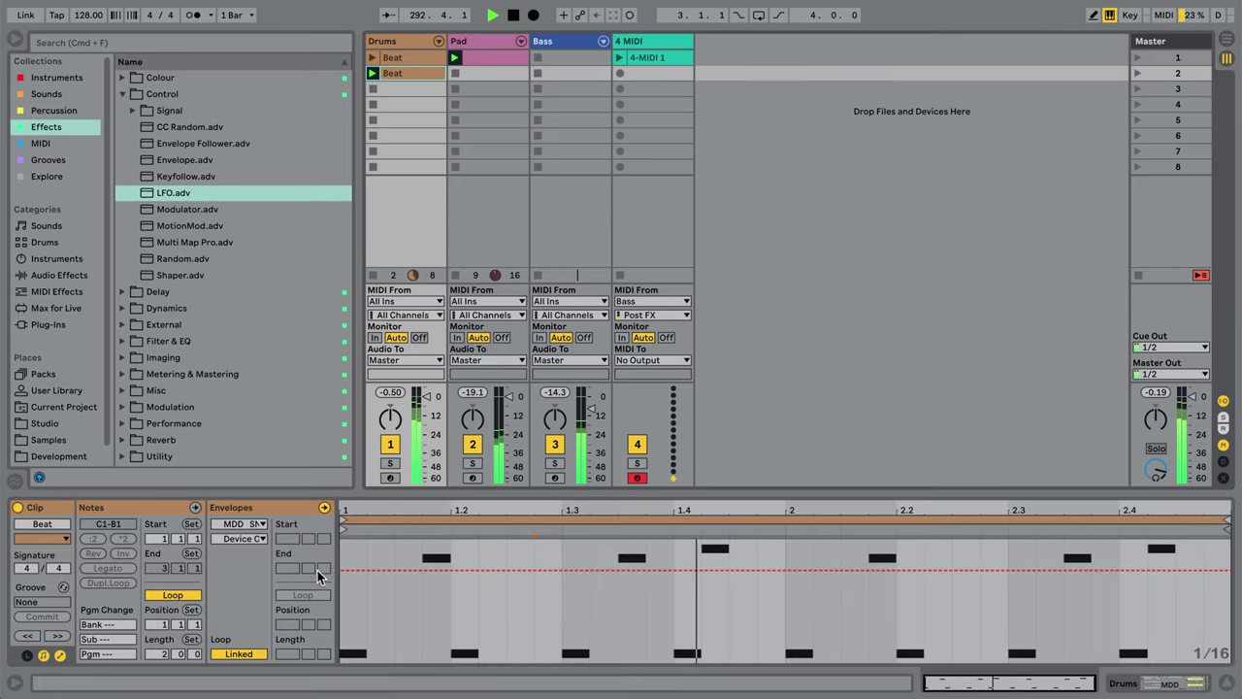
{"action": "left_click_drag", "start_coordinate": [350, 570], "coordinate": [351, 631]}
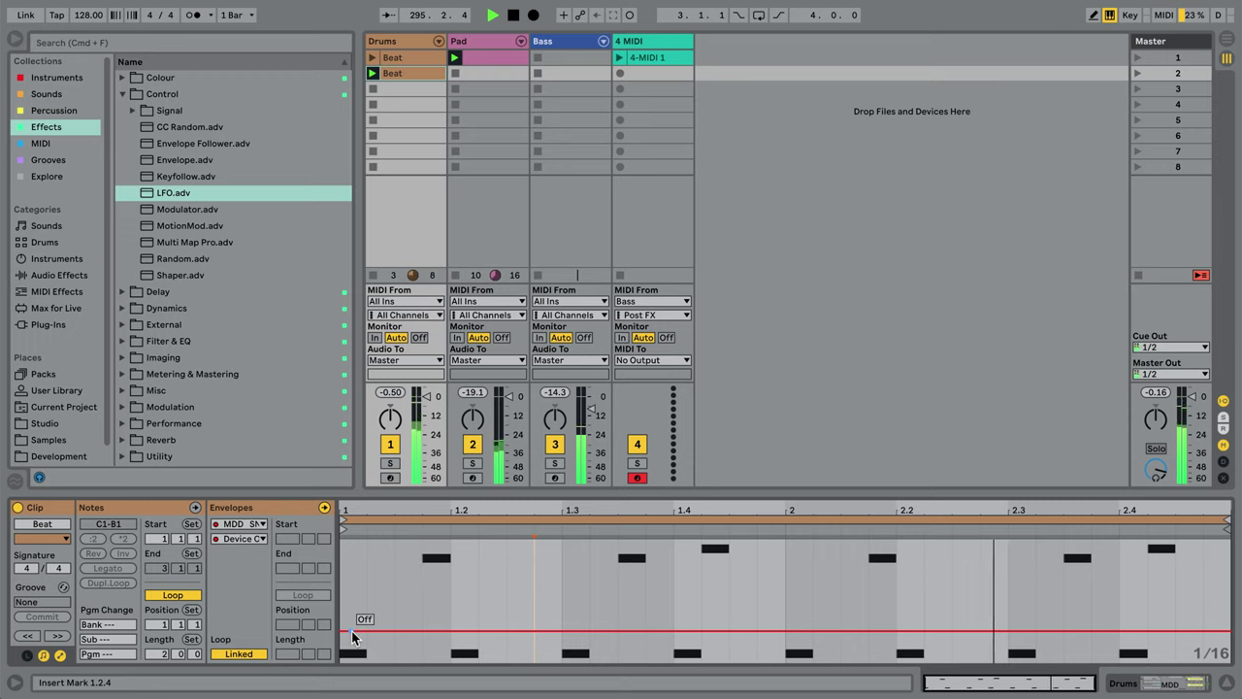
- Set the Snake automation to On in the original Beat clip and relaunch it
{"action": "left_click", "coordinate": [409, 56]}
{"action": "left_click", "coordinate": [356, 570]}
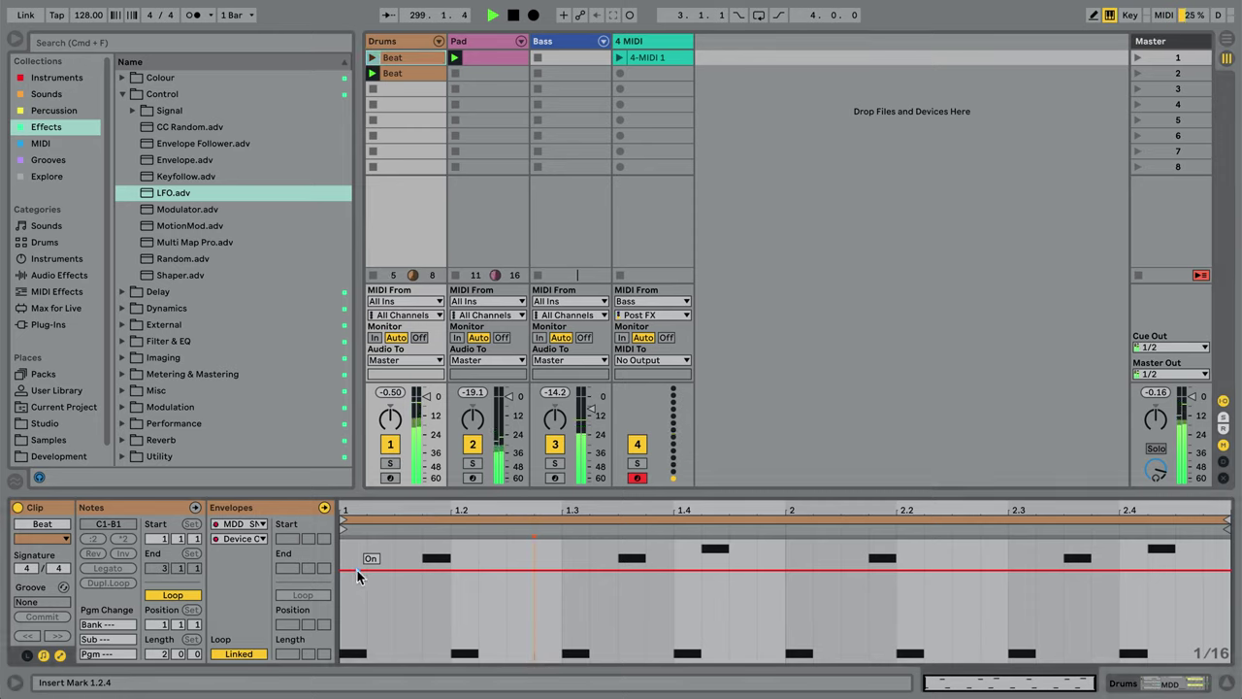
{"action": "left_click", "coordinate": [374, 58]}
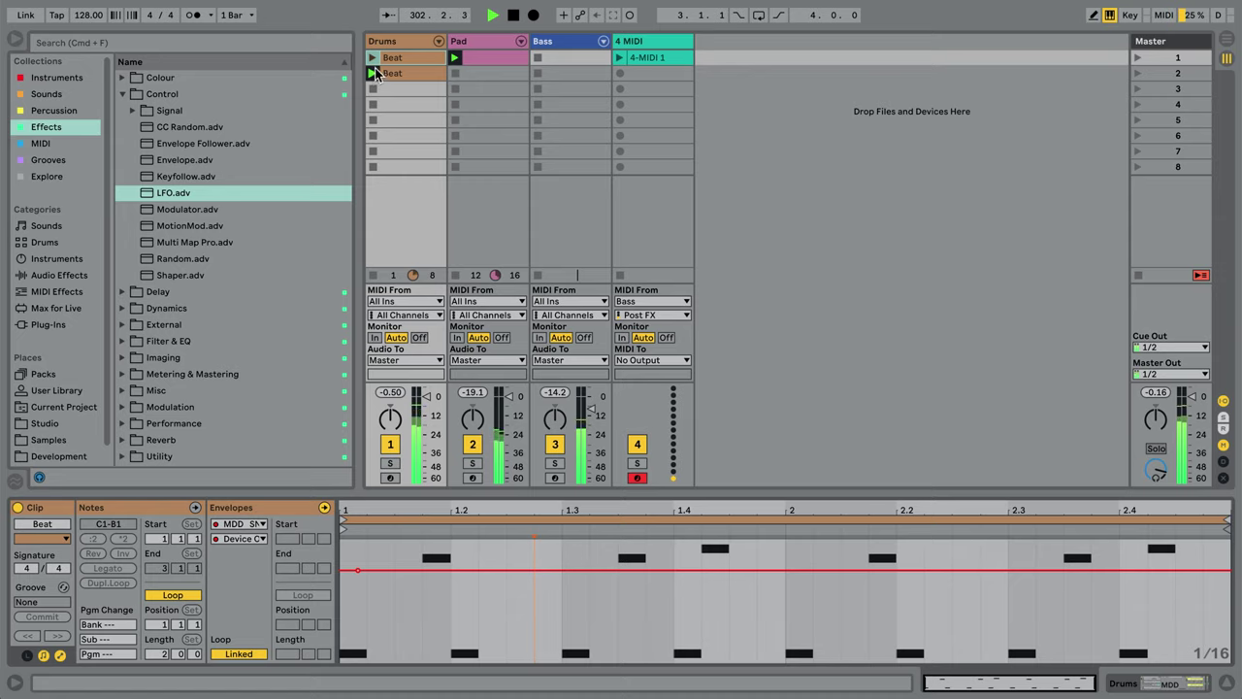
{"action": "left_click", "coordinate": [373, 58]}
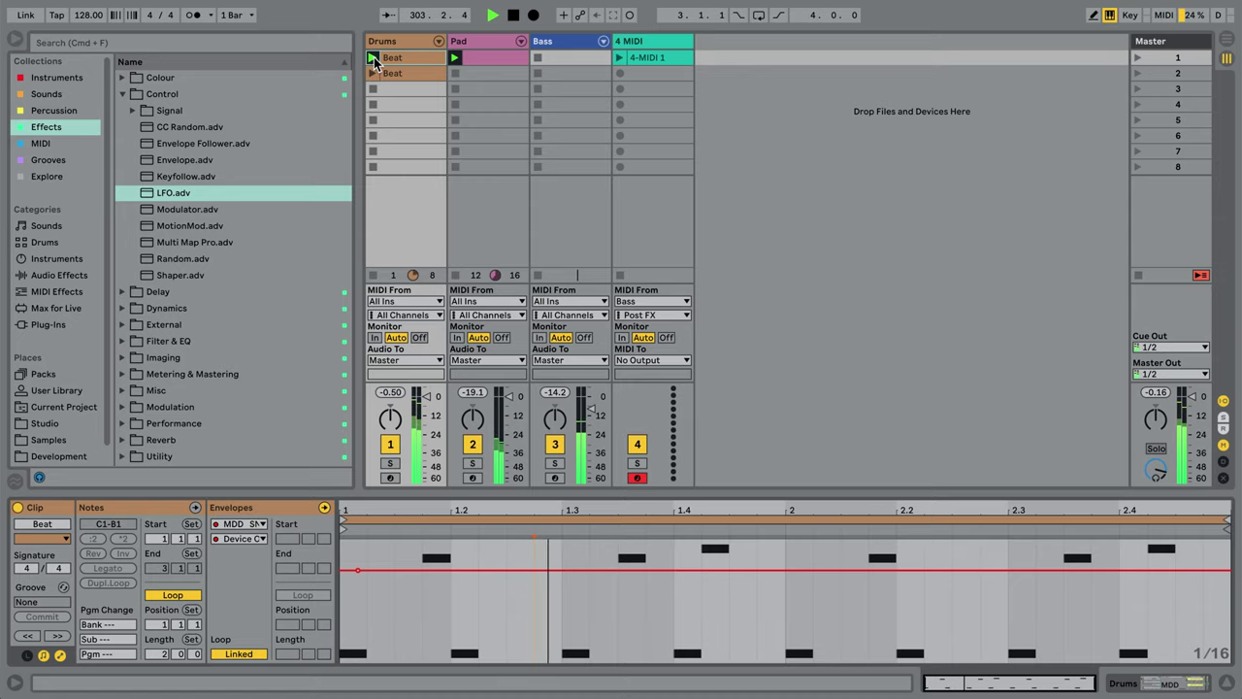